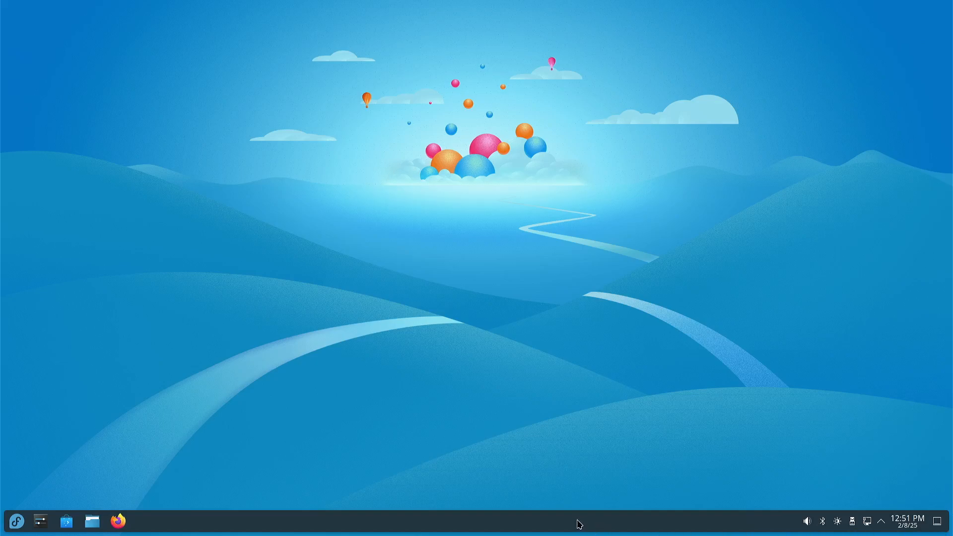
Open System Settings and move its window lower on the desktop
{"action": "left_click", "coordinate": [40, 521]}
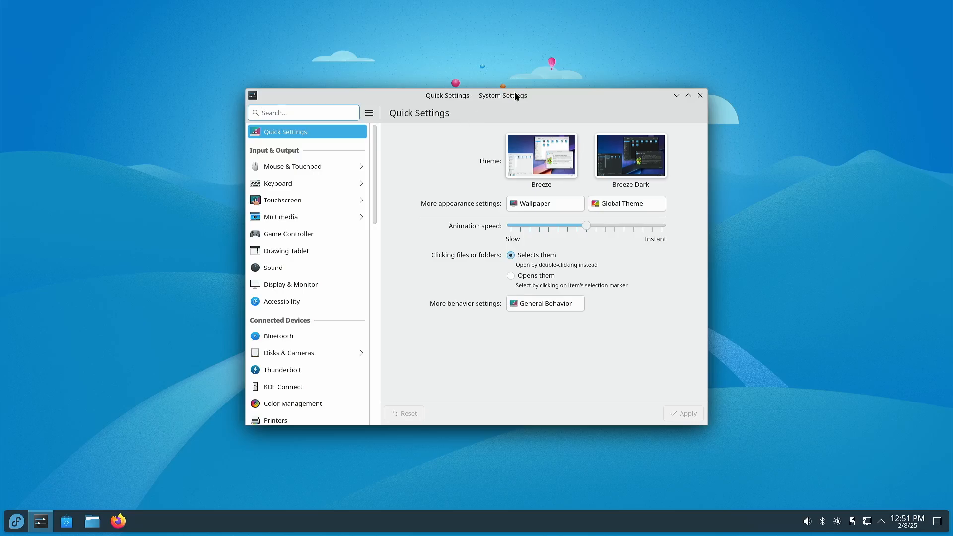
{"action": "left_click_drag", "start_coordinate": [514, 91], "coordinate": [525, 160]}
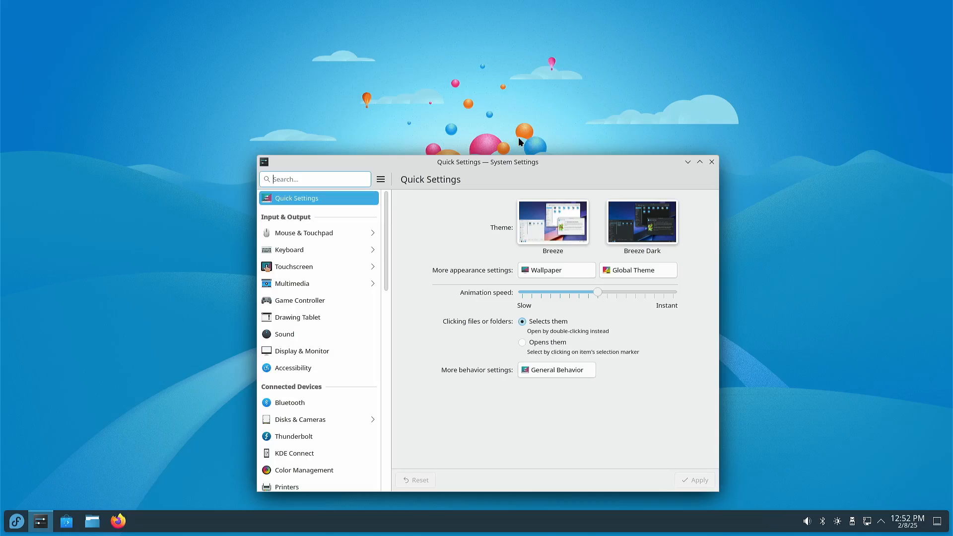
{"action": "mouse_move", "coordinate": [508, 165]}
{"action": "left_mouse_down"}
{"action": "mouse_move", "coordinate": [512, 173]}
{"action": "mouse_move", "coordinate": [517, 160]}
{"action": "mouse_move", "coordinate": [517, 178]}
{"action": "mouse_move", "coordinate": [517, 169]}
{"action": "left_mouse_up"}
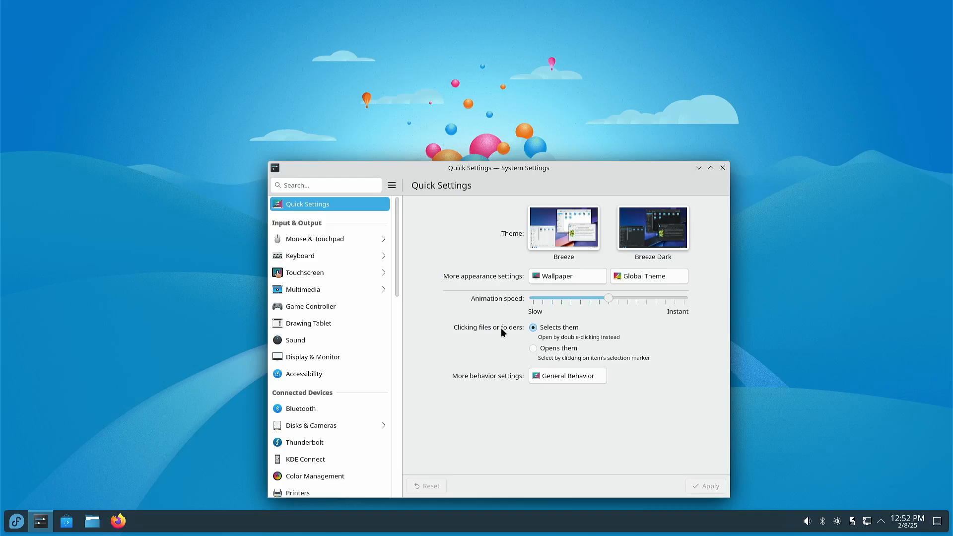
Switch the clicking behaviour for files or folders to "Opens them" and restore it to "Selects them"
{"action": "left_click", "coordinate": [533, 348]}
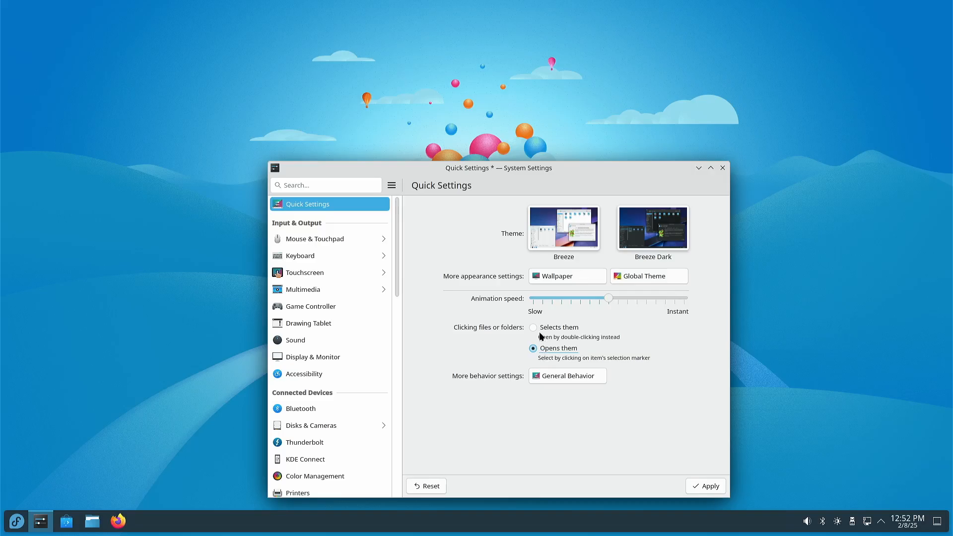
{"action": "left_click", "coordinate": [541, 332]}
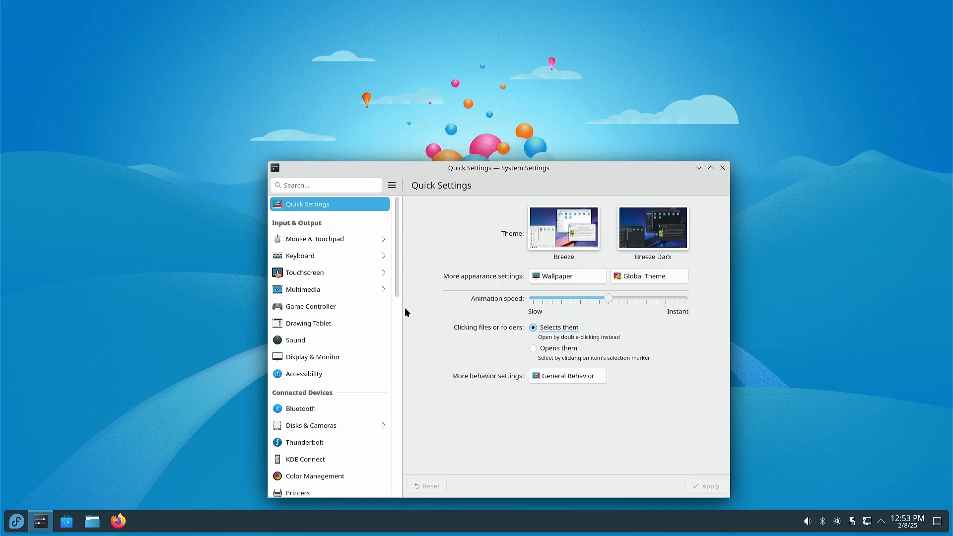
Look through the Screen Edges, Touchpad and Mouse pages of the Mouse & Touchpad settings
{"action": "left_click", "coordinate": [335, 238]}
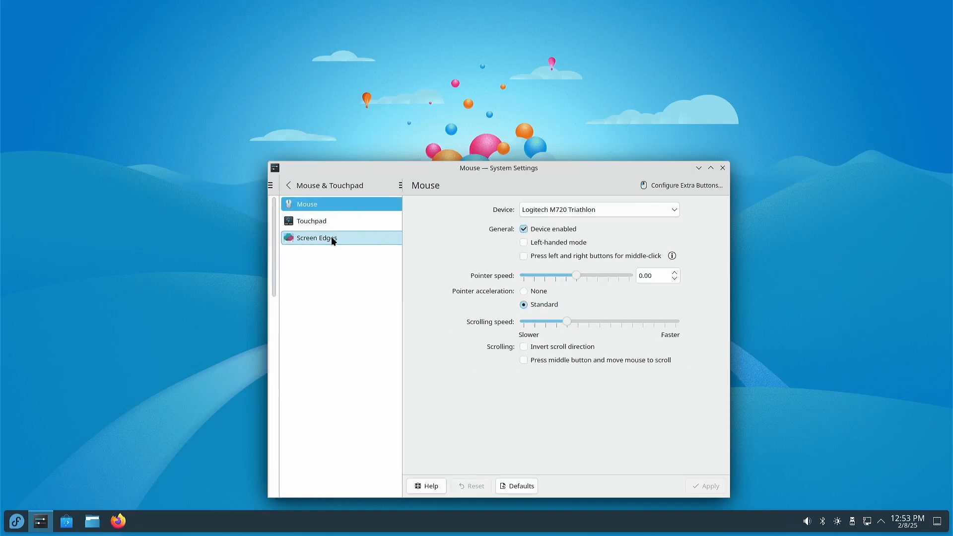
{"action": "left_click", "coordinate": [332, 238]}
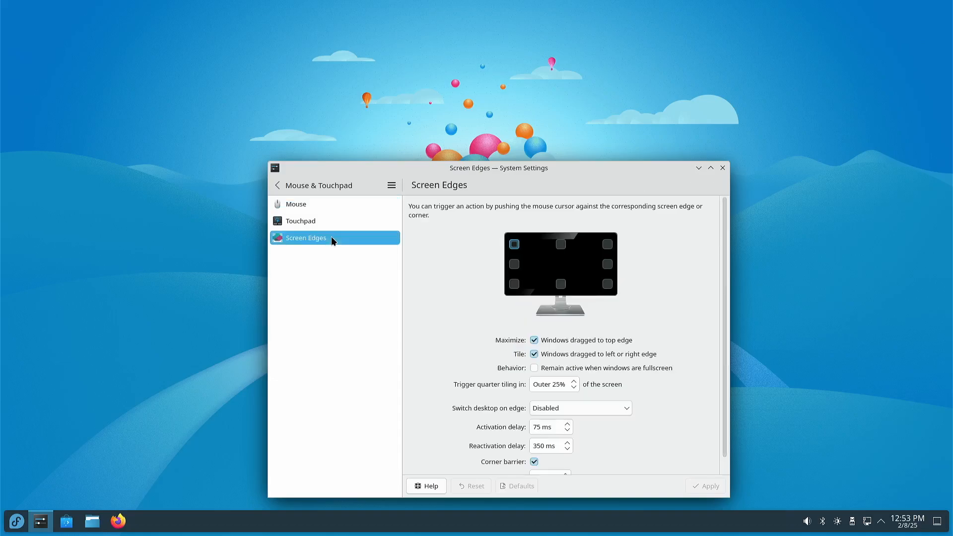
{"action": "left_click", "coordinate": [329, 224]}
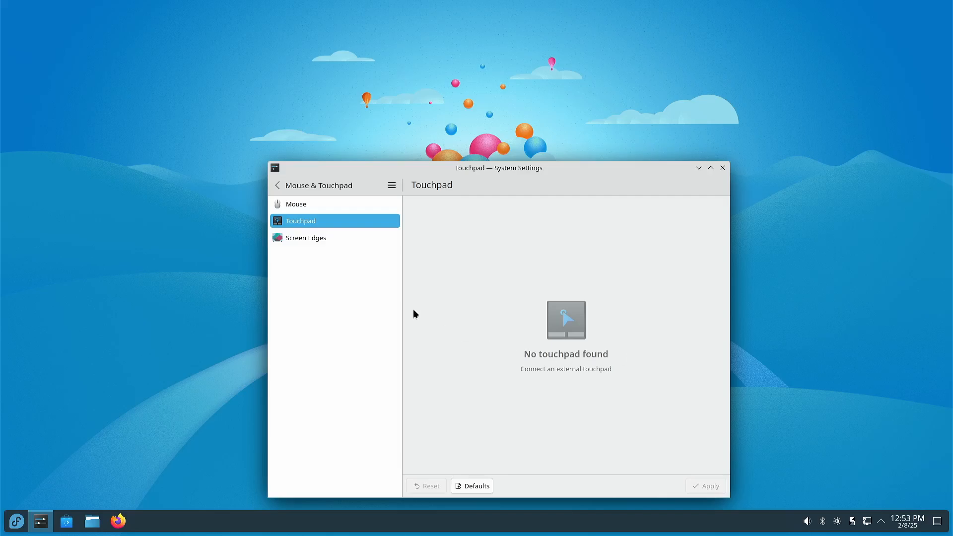
{"action": "left_click", "coordinate": [312, 208]}
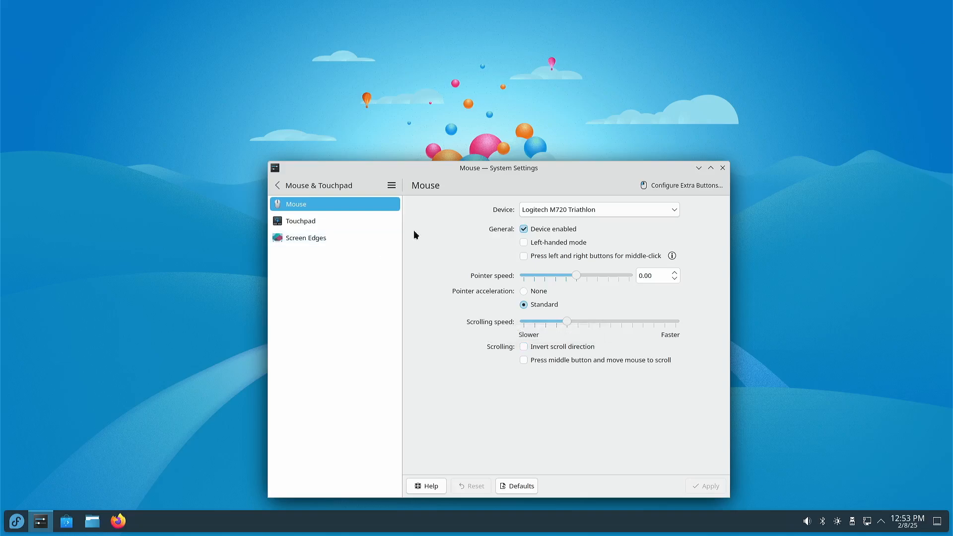
Open the Screen Edges settings, trigger the upper-left screen corner's desktop overview and return to the settings
{"action": "left_click", "coordinate": [307, 239]}
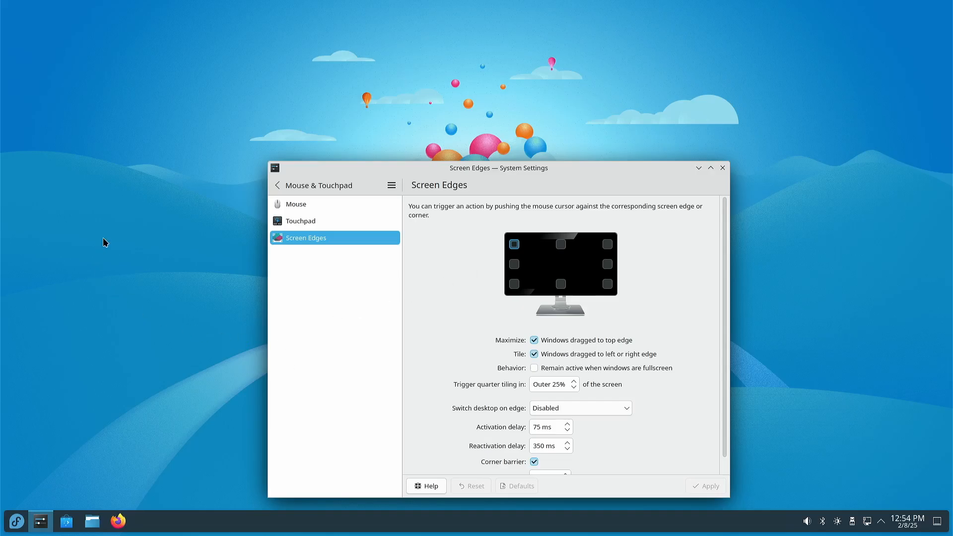
{"action": "mouse_move", "coordinate": [1, 2]}
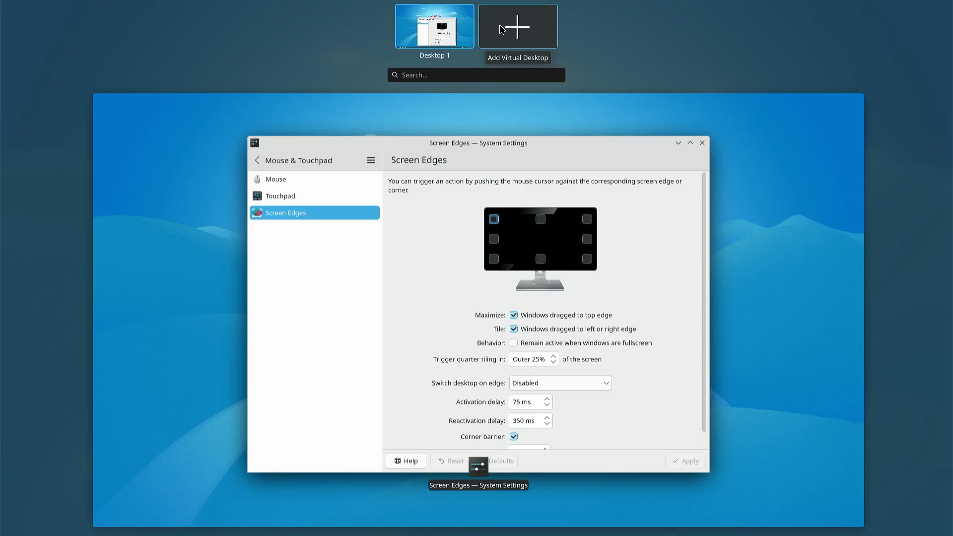
{"action": "left_click", "coordinate": [382, 353]}
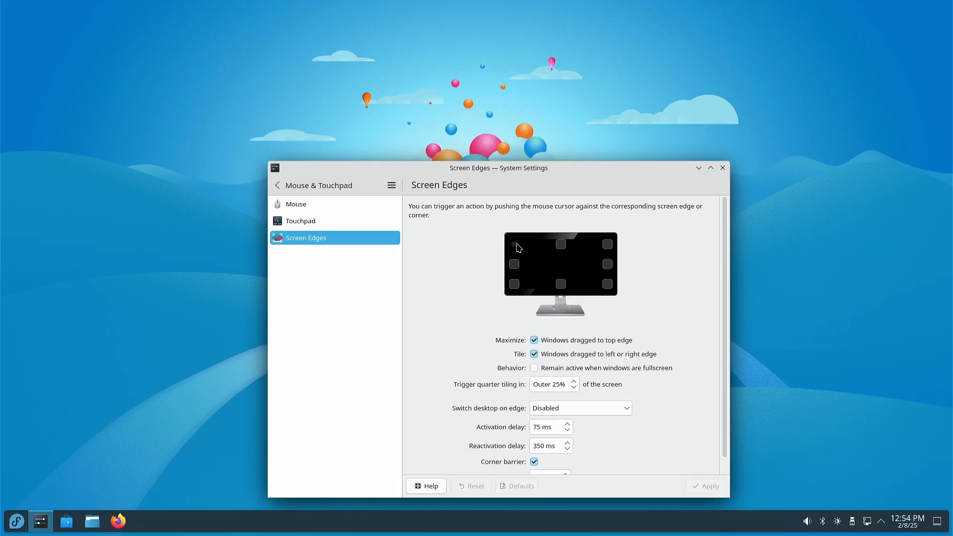
Assign No Action to the upper-left screen corner and Show KRunner to the upper-right corner, and apply the changes
{"action": "left_click", "coordinate": [514, 245]}
{"action": "left_click", "coordinate": [538, 253]}
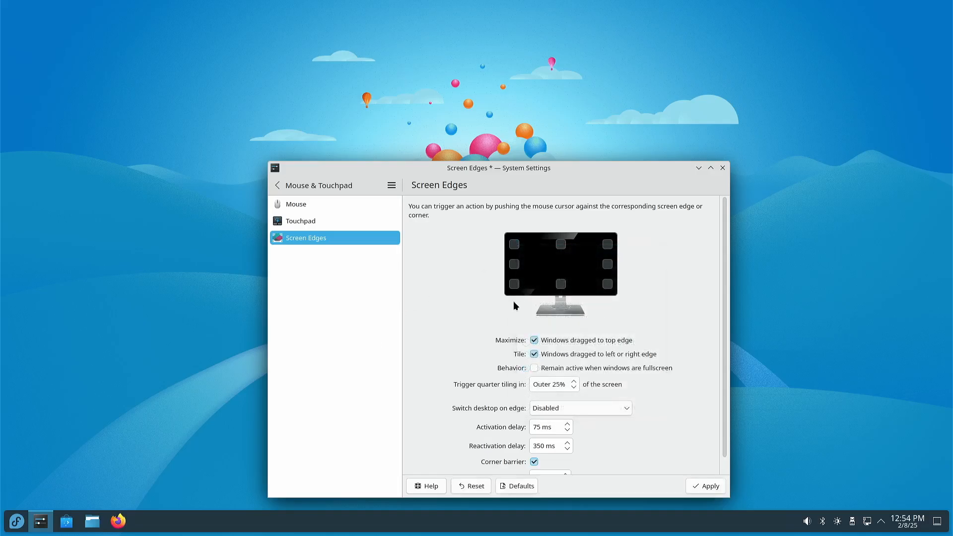
{"action": "left_click", "coordinate": [606, 248]}
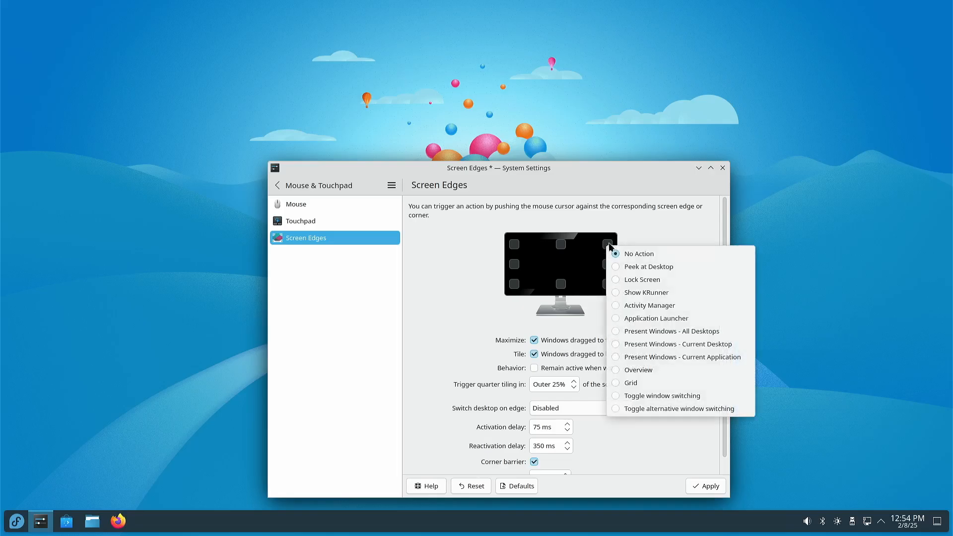
{"action": "left_click", "coordinate": [672, 294]}
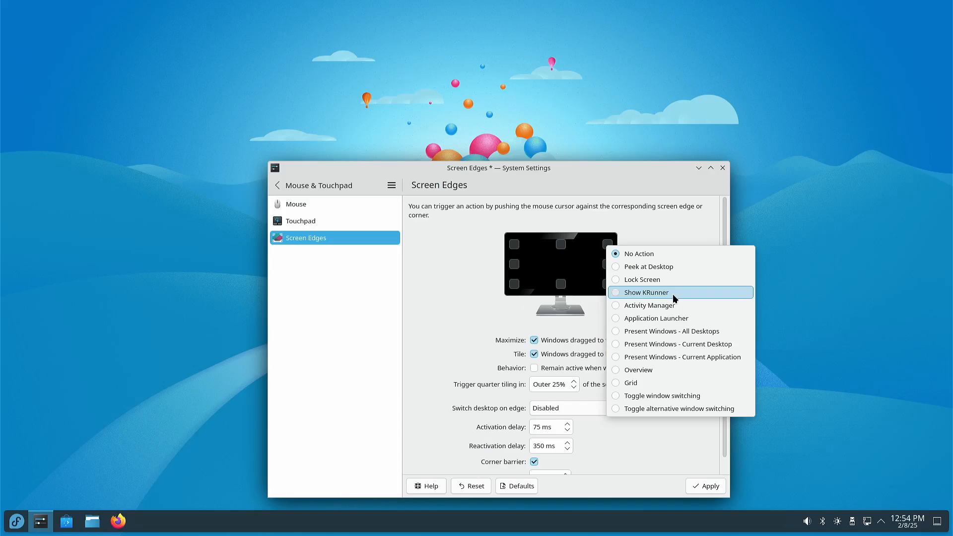
{"action": "left_click", "coordinate": [708, 490]}
Test the upper-right screen corner by searching for "fire" in KRunner, and dismiss the search
{"action": "mouse_move", "coordinate": [950, 2]}
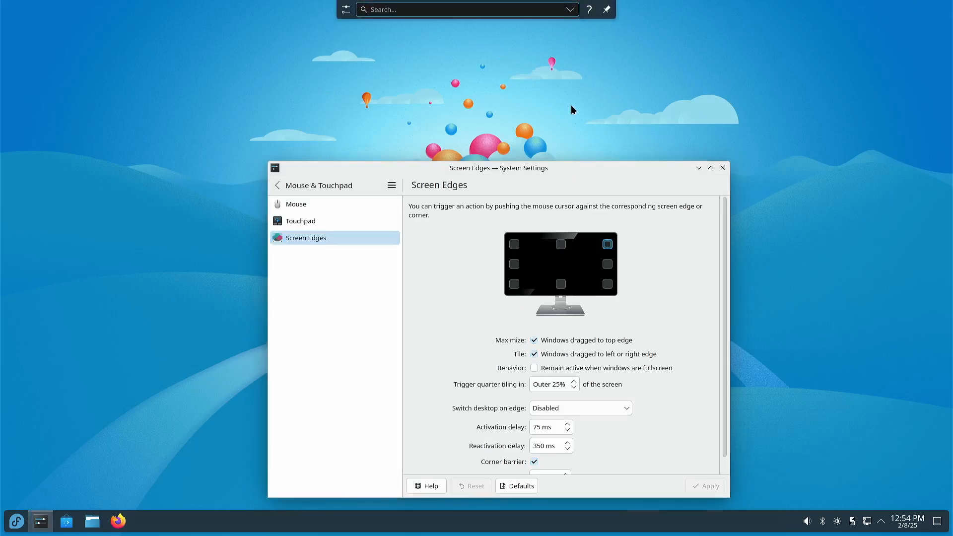
{"action": "type", "text": "g"}
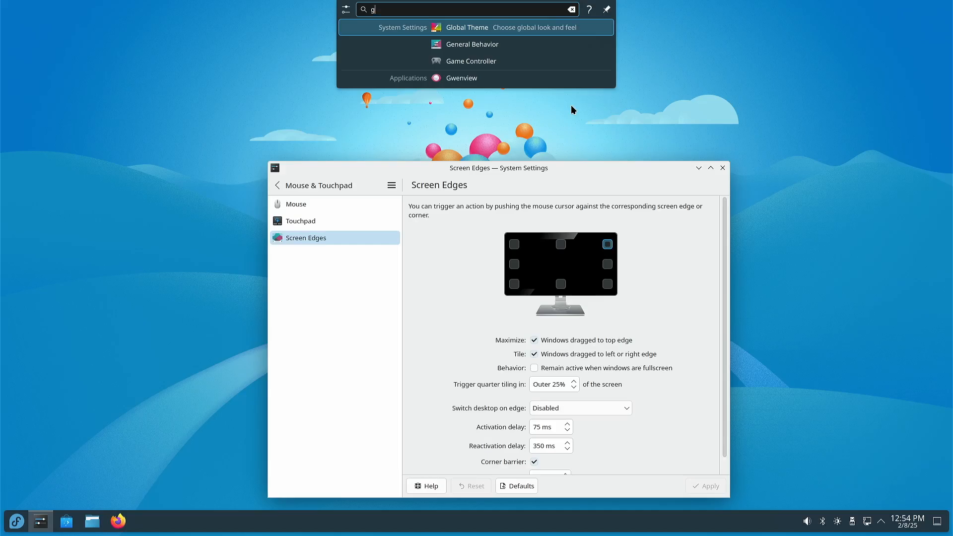
{"action": "key", "text": "BackSpace"}
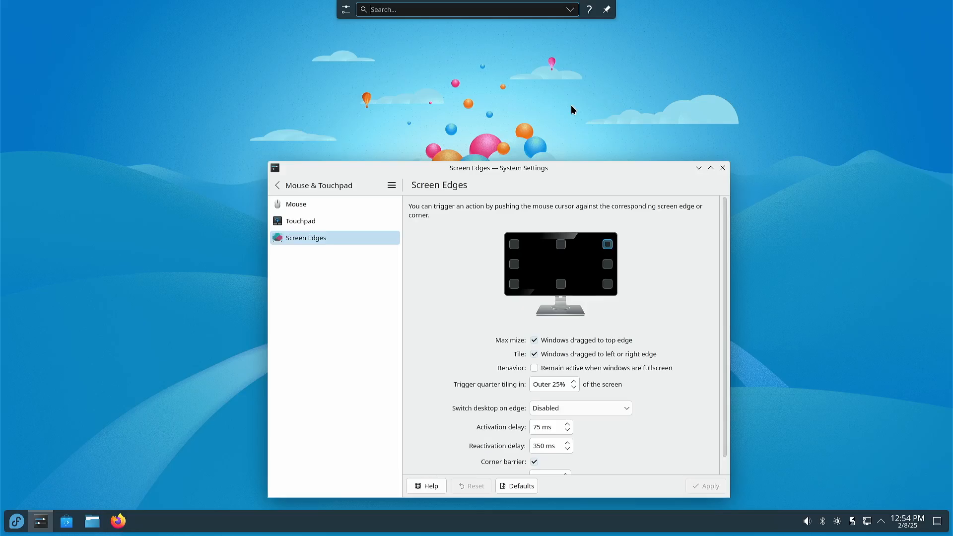
{"action": "type", "text": "fire"}
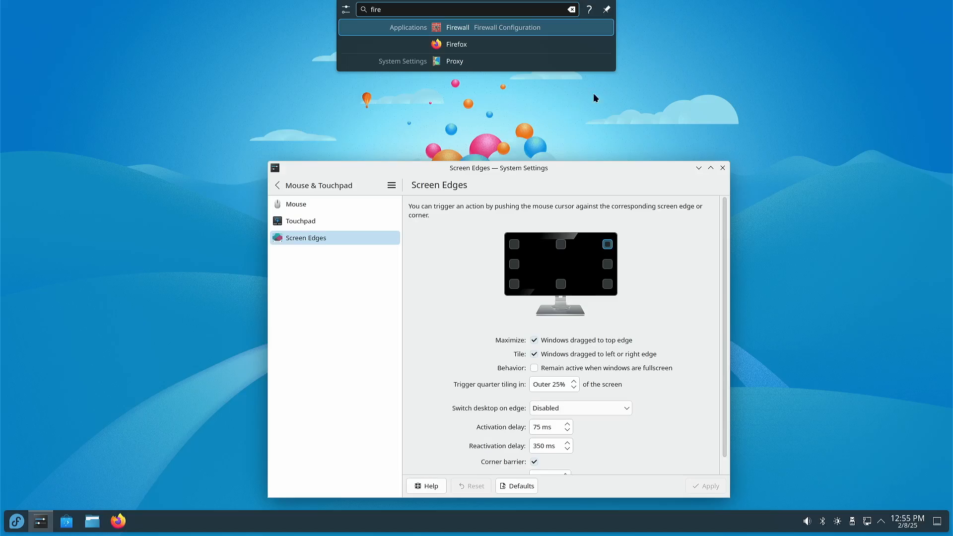
{"action": "left_click", "coordinate": [728, 118]}
Assign Application Launcher to the upper-right screen corner, apply it and trigger that corner
{"action": "left_click", "coordinate": [608, 244]}
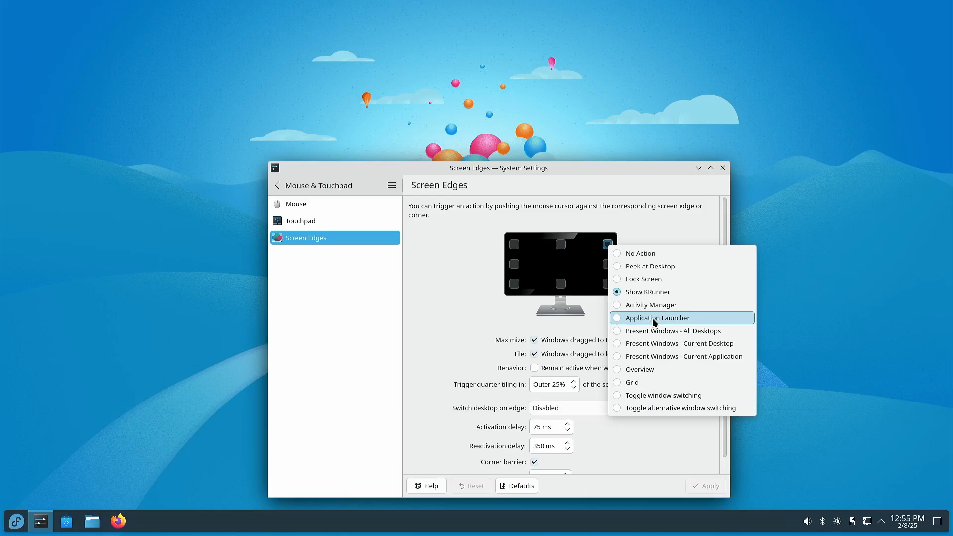
{"action": "left_click", "coordinate": [653, 319]}
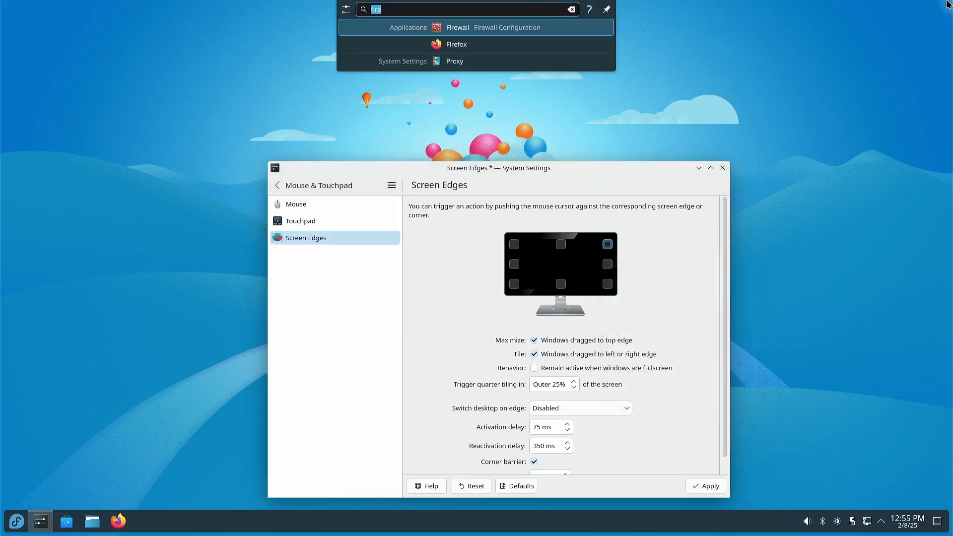
{"action": "left_click", "coordinate": [712, 486]}
{"action": "mouse_move", "coordinate": [947, 3]}
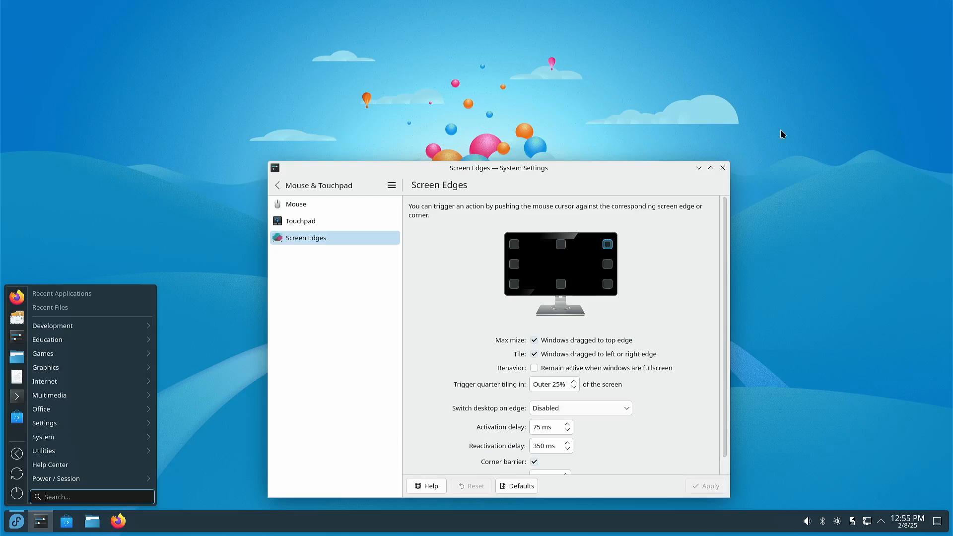
Set the upper-right screen corner to No Action and apply the change
{"action": "left_click", "coordinate": [609, 247]}
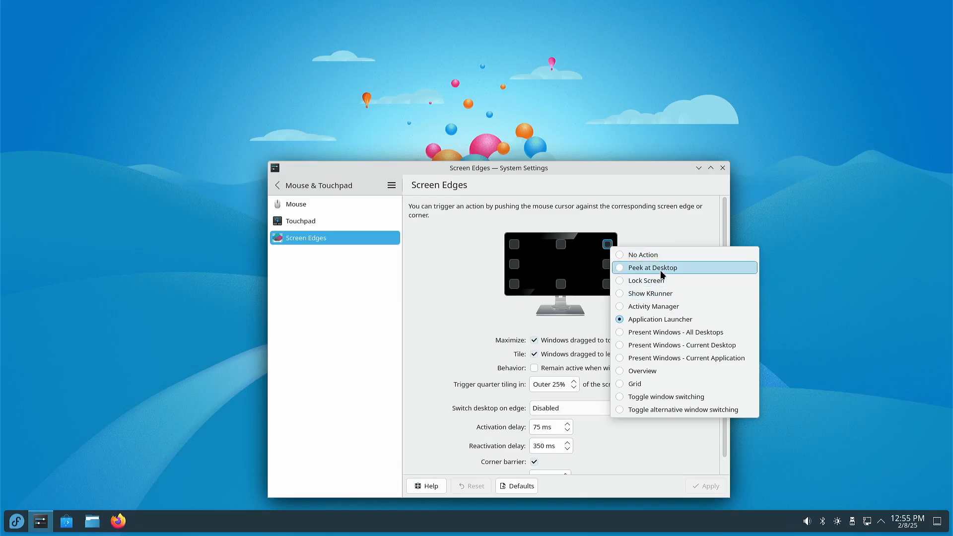
{"action": "left_click", "coordinate": [651, 257]}
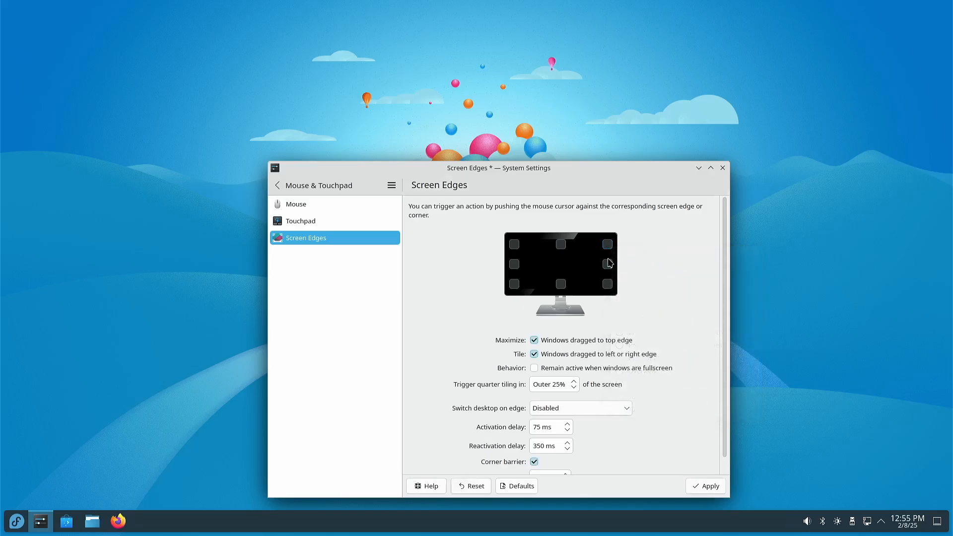
{"action": "left_click", "coordinate": [695, 483]}
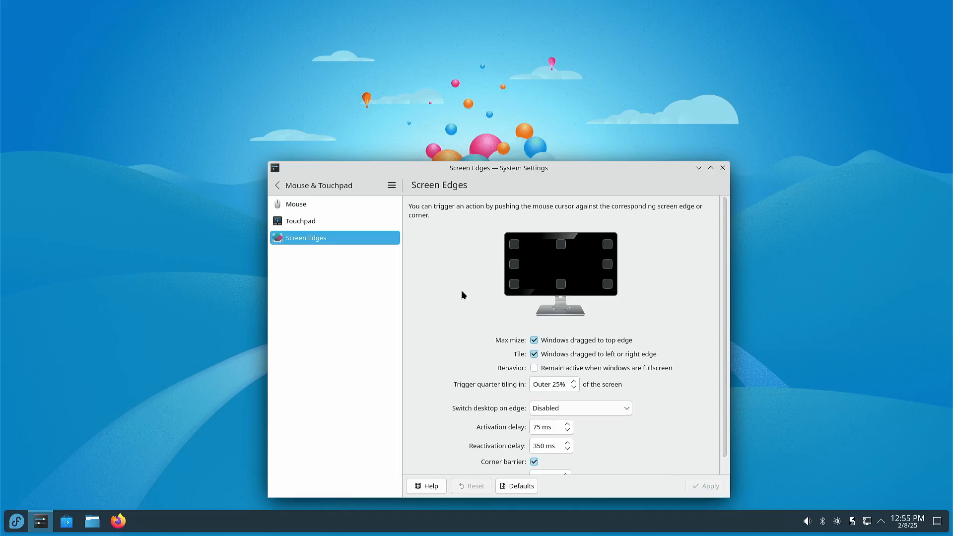
Return to the main settings list and examine the Display & Monitor configuration
{"action": "left_click", "coordinate": [330, 188]}
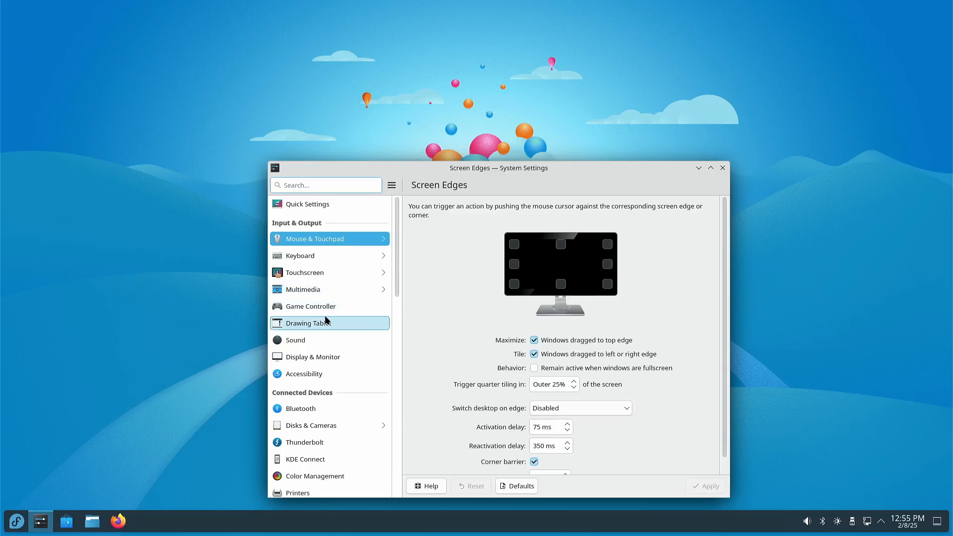
{"action": "left_click", "coordinate": [310, 358]}
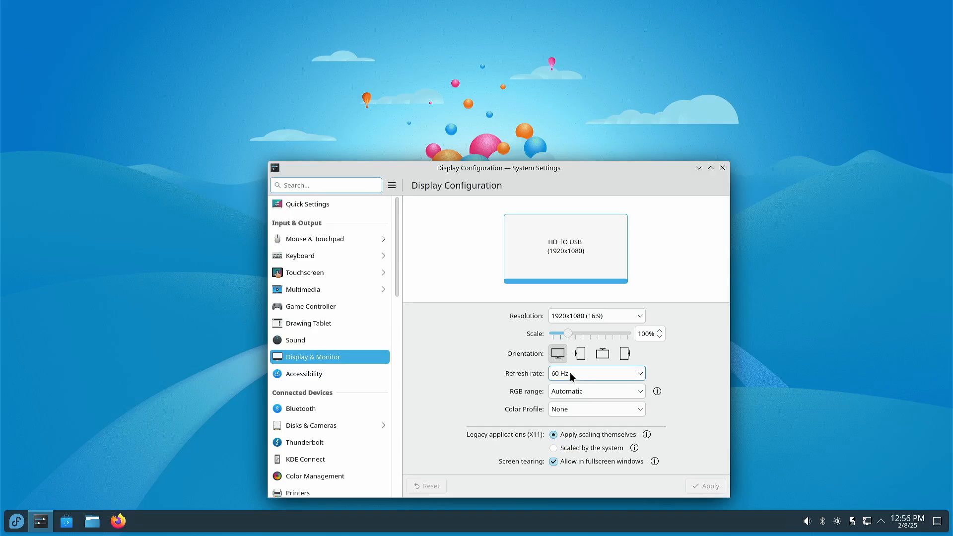
Disable Bluetooth in the connected devices settings
{"action": "scroll", "coordinate": [328, 335], "scroll_direction": "down", "scroll_amount": 5}
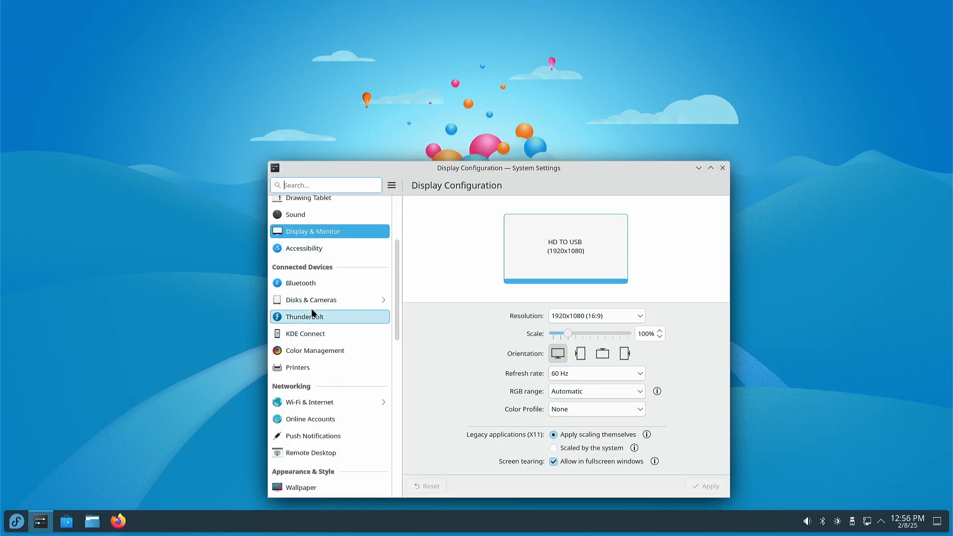
{"action": "left_click", "coordinate": [317, 284]}
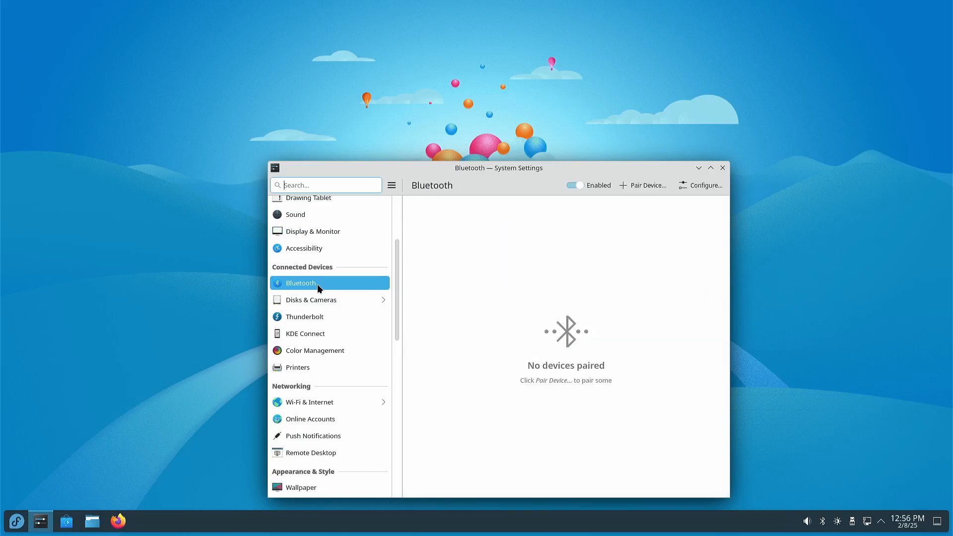
{"action": "left_click", "coordinate": [576, 186]}
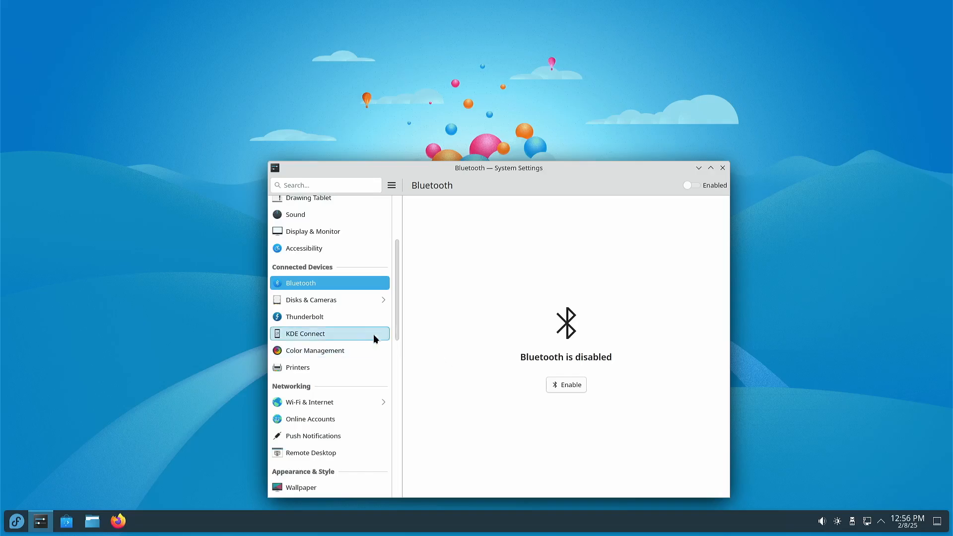
Look over the Device Actions page of Disks & Cameras and the Printers page
{"action": "left_click", "coordinate": [311, 300]}
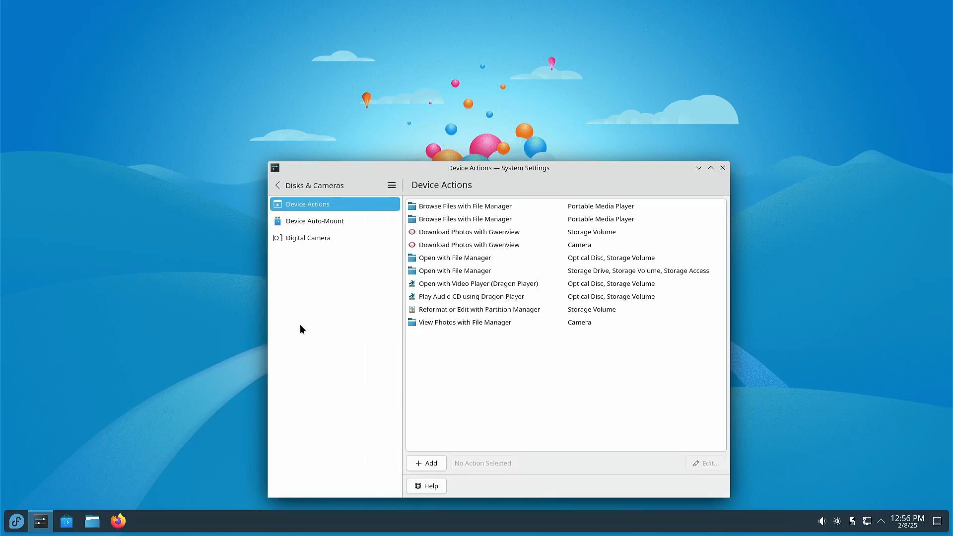
{"action": "left_click", "coordinate": [305, 191]}
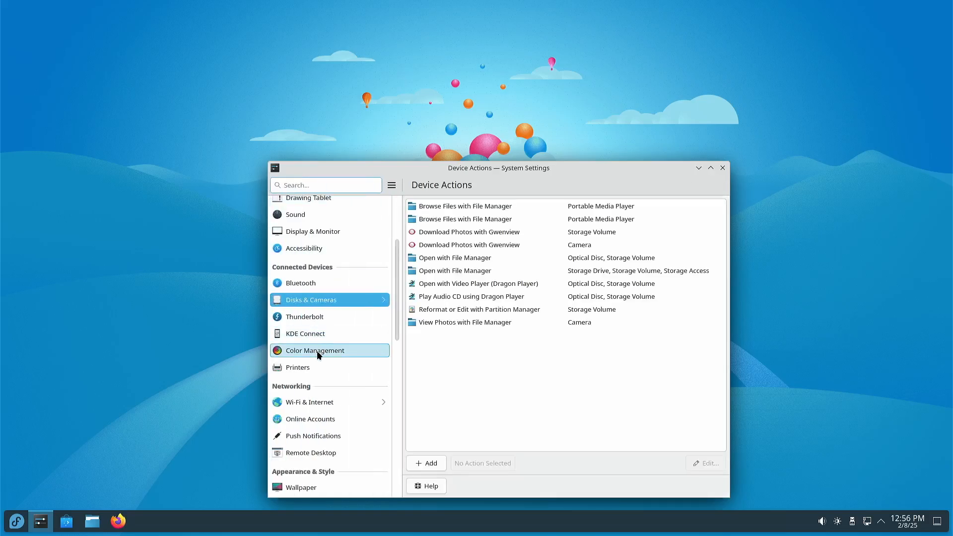
{"action": "scroll", "coordinate": [324, 325], "scroll_direction": "down", "scroll_amount": 3}
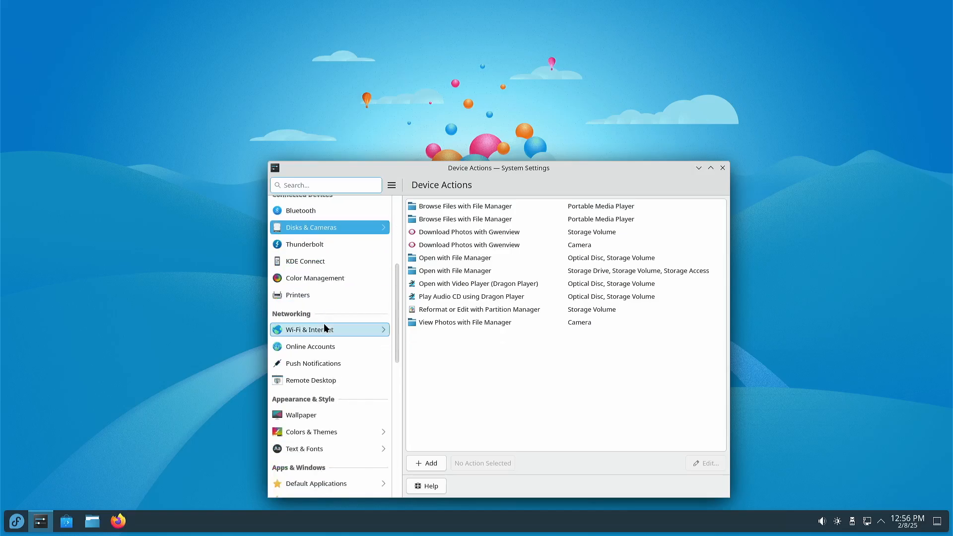
{"action": "scroll", "coordinate": [323, 325], "scroll_direction": "up", "scroll_amount": 1}
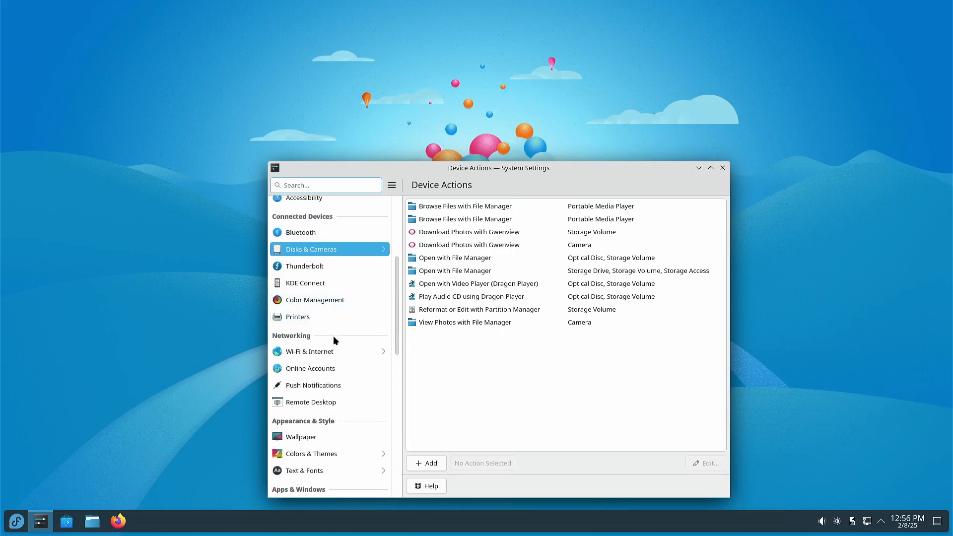
{"action": "left_click", "coordinate": [310, 318]}
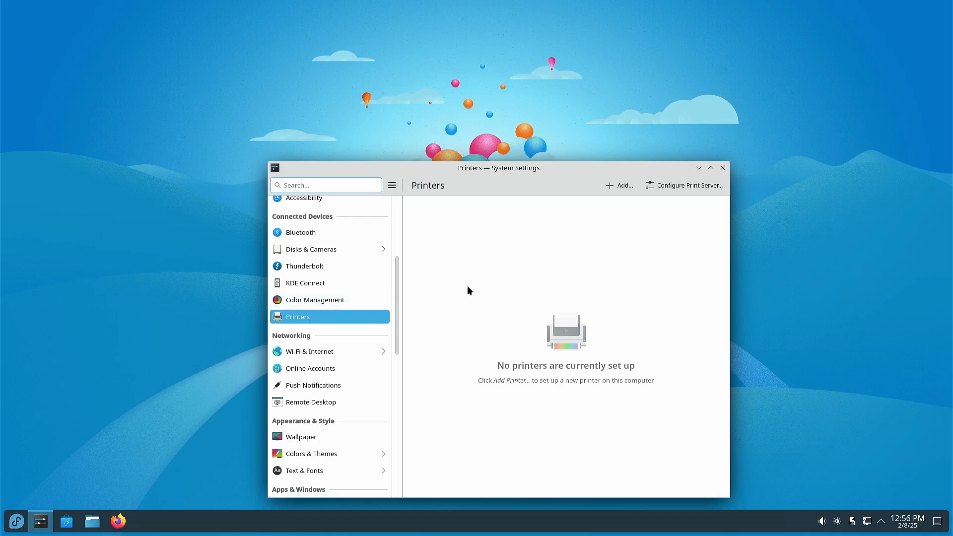
Add the driverless Brother HL-L2340D series network printer using the recommended driver and return to the printer list
{"action": "left_click", "coordinate": [622, 187]}
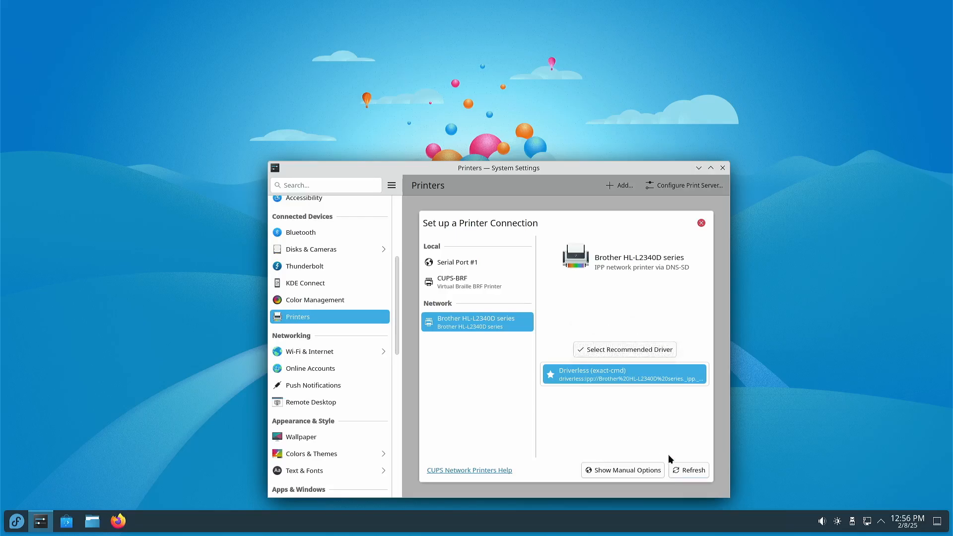
{"action": "left_click", "coordinate": [701, 224]}
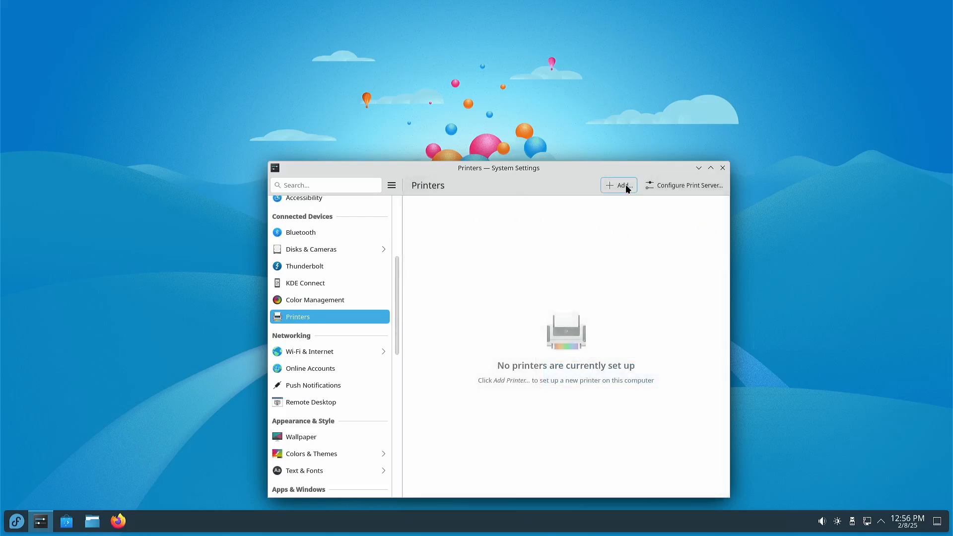
{"action": "left_click", "coordinate": [626, 188]}
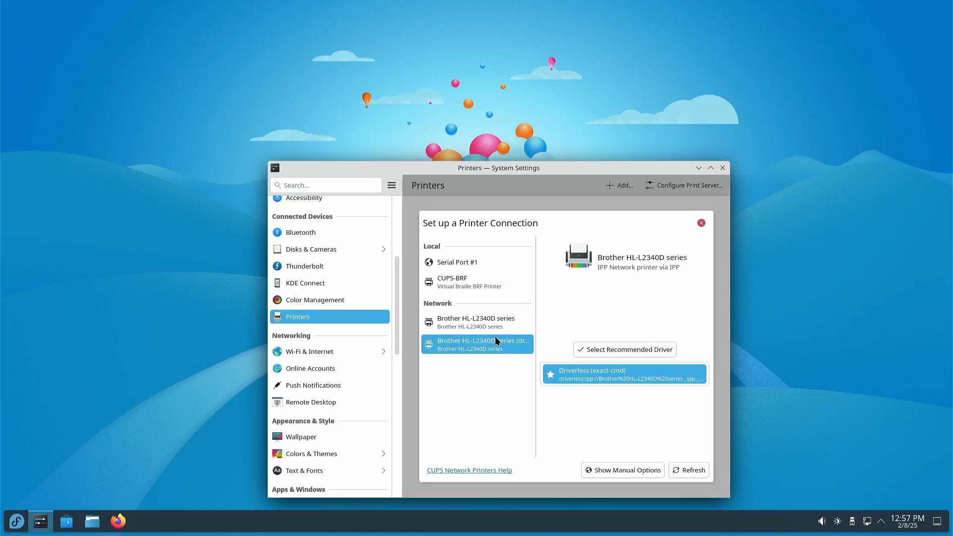
{"action": "left_click", "coordinate": [597, 347]}
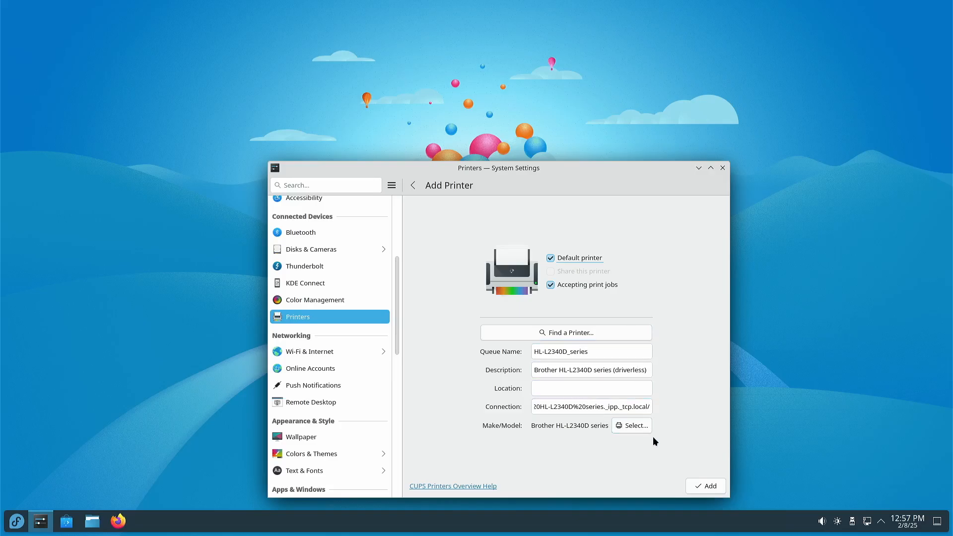
{"action": "left_click", "coordinate": [711, 487]}
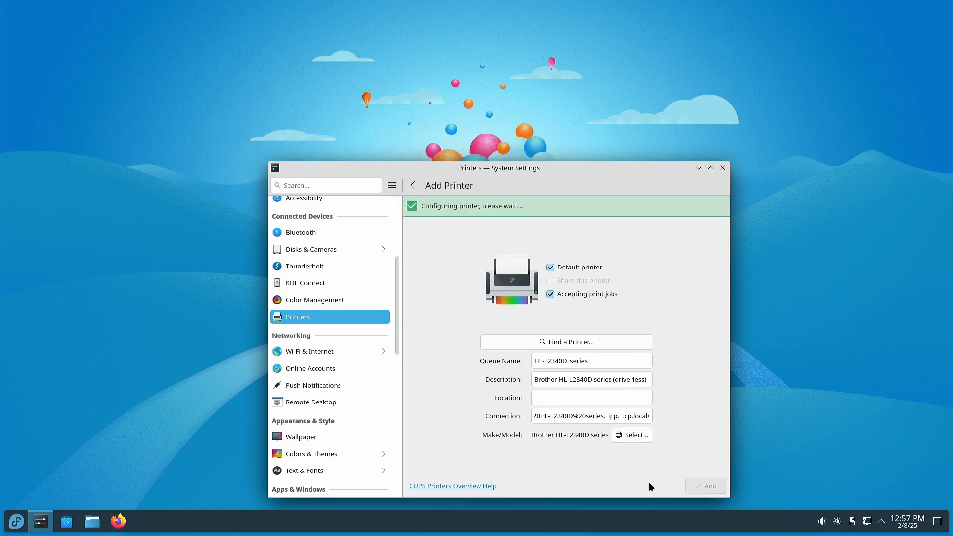
{"action": "left_click", "coordinate": [306, 319]}
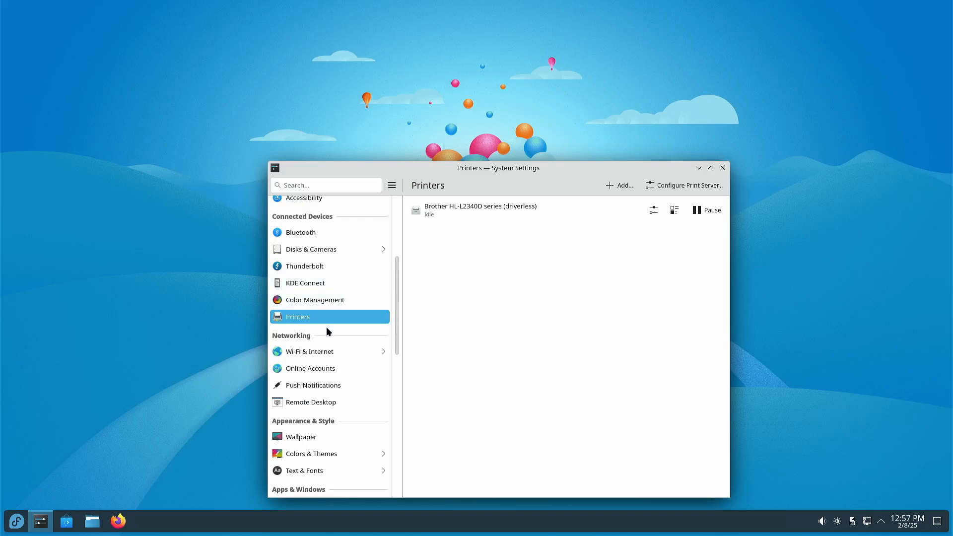
Open the wallpaper settings and apply the Autumn 5.5 image as the desktop background
{"action": "scroll", "coordinate": [327, 330], "scroll_direction": "down", "scroll_amount": 5}
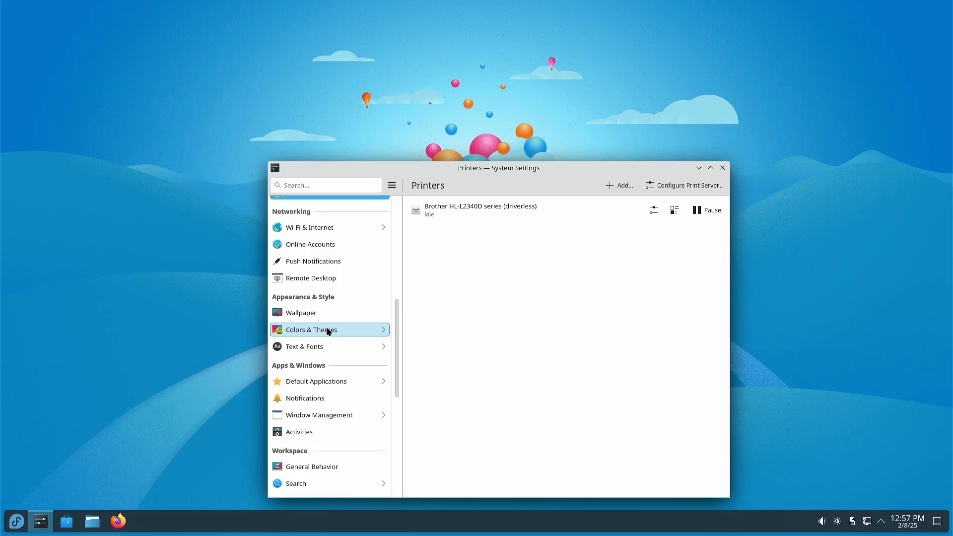
{"action": "scroll", "coordinate": [326, 327], "scroll_direction": "down", "scroll_amount": 2}
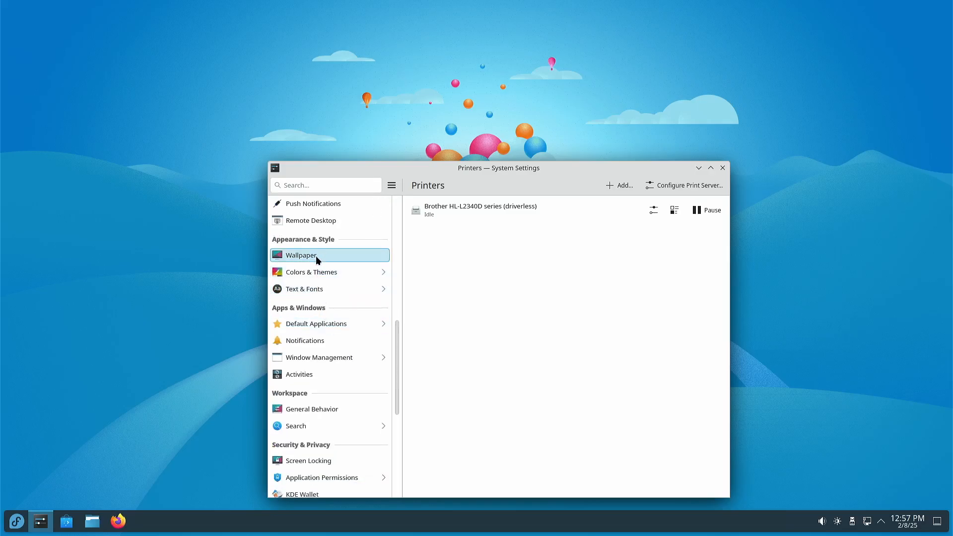
{"action": "left_click", "coordinate": [316, 255]}
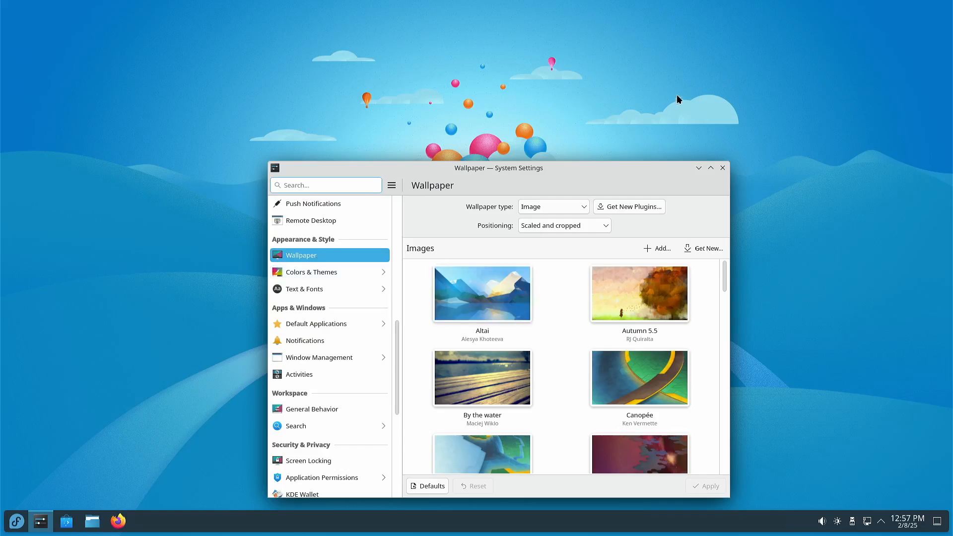
{"action": "left_click", "coordinate": [599, 296]}
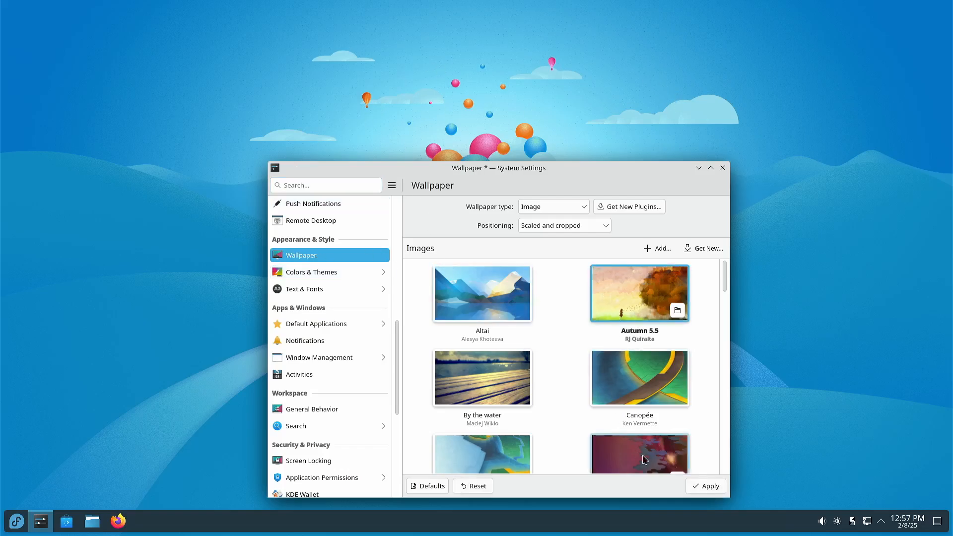
{"action": "left_click", "coordinate": [701, 487]}
Apply the Colorful Cups image as the desktop wallpaper
{"action": "scroll", "coordinate": [570, 368], "scroll_direction": "down", "scroll_amount": 4}
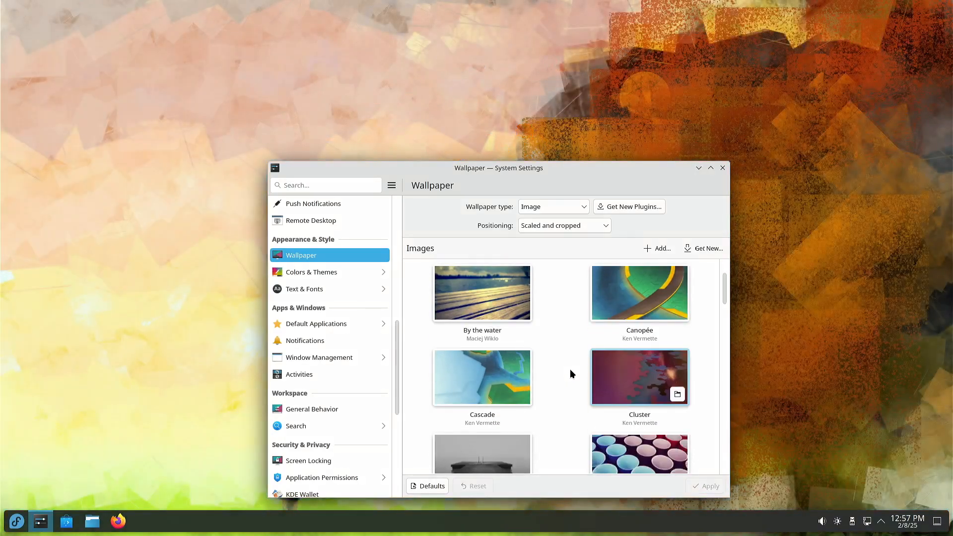
{"action": "left_click", "coordinate": [605, 353]}
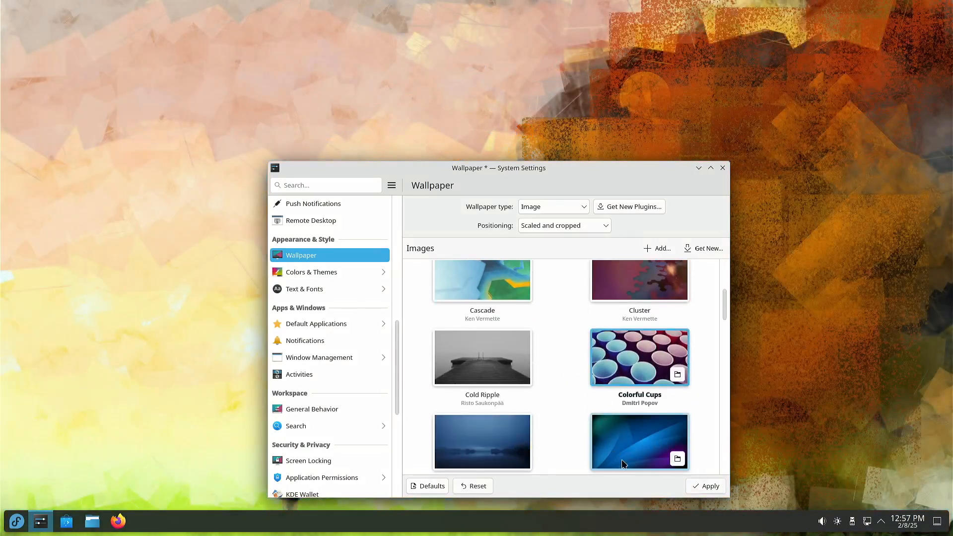
{"action": "left_click", "coordinate": [699, 486]}
Apply the Evening Glow image as the desktop wallpaper
{"action": "scroll", "coordinate": [550, 356], "scroll_direction": "down", "scroll_amount": 5}
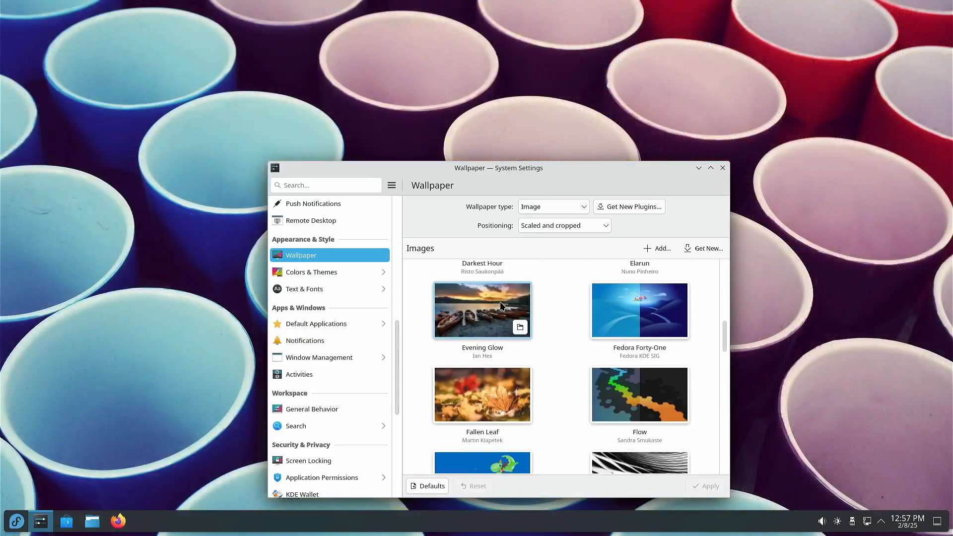
{"action": "left_click", "coordinate": [456, 303]}
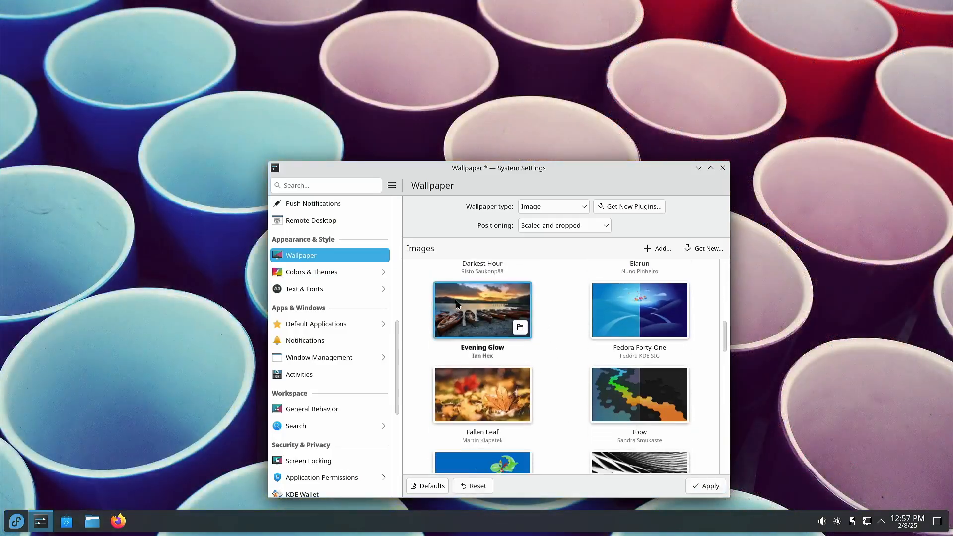
{"action": "left_click", "coordinate": [706, 484]}
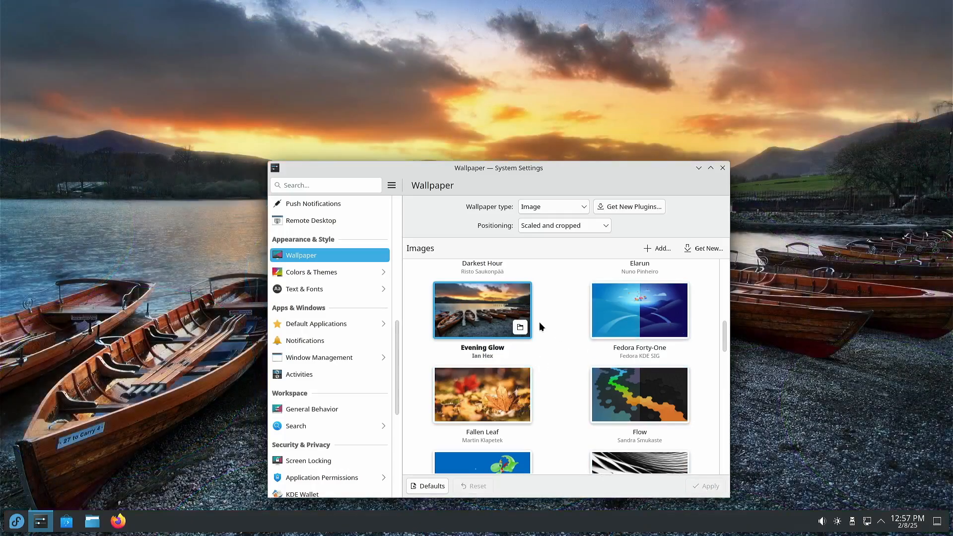
Apply the Breeze Classic color scheme in the Colors & Themes settings
{"action": "left_click", "coordinate": [311, 273]}
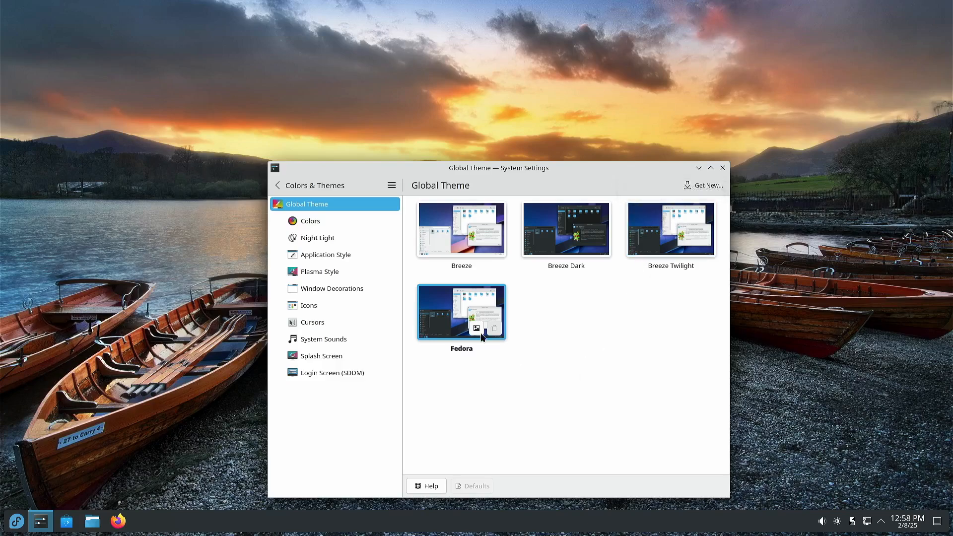
{"action": "left_click", "coordinate": [316, 221]}
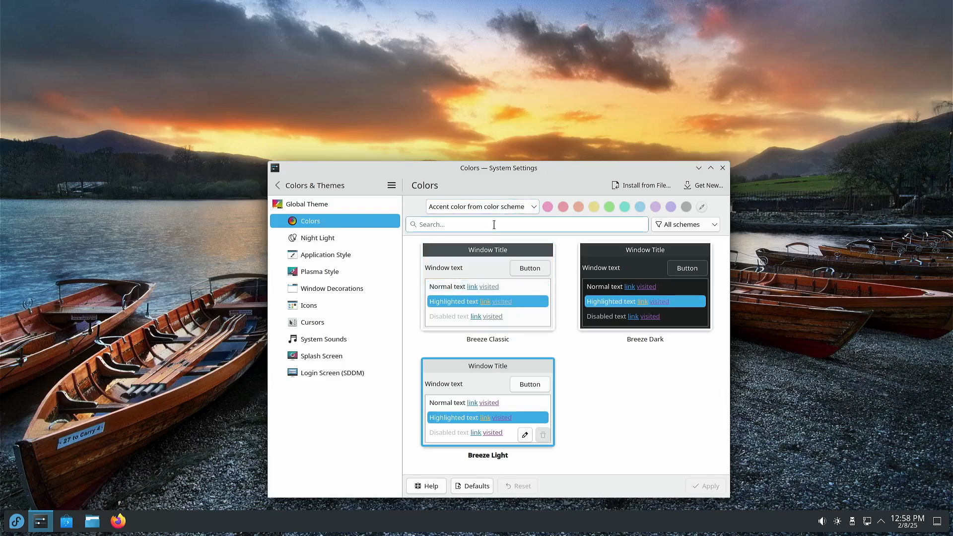
{"action": "left_click", "coordinate": [462, 266]}
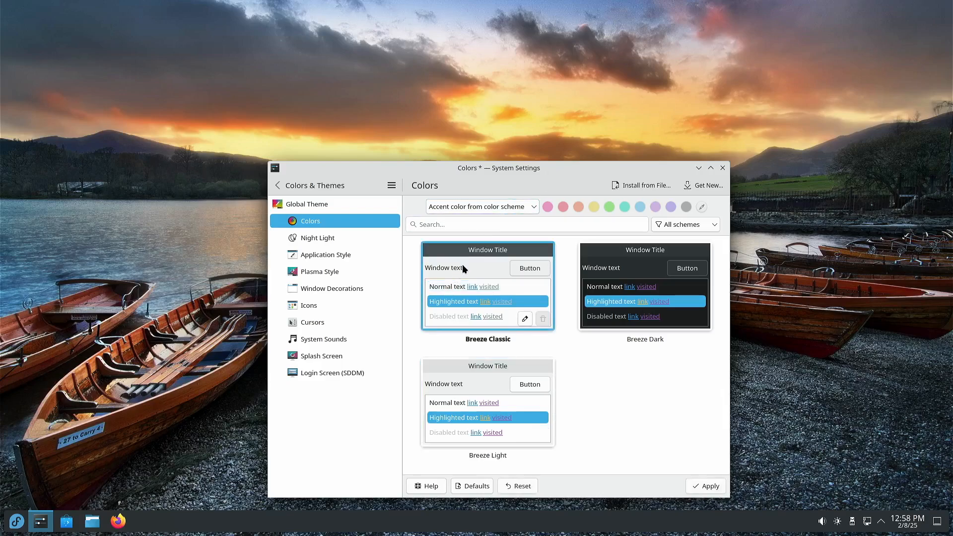
{"action": "left_click", "coordinate": [715, 486]}
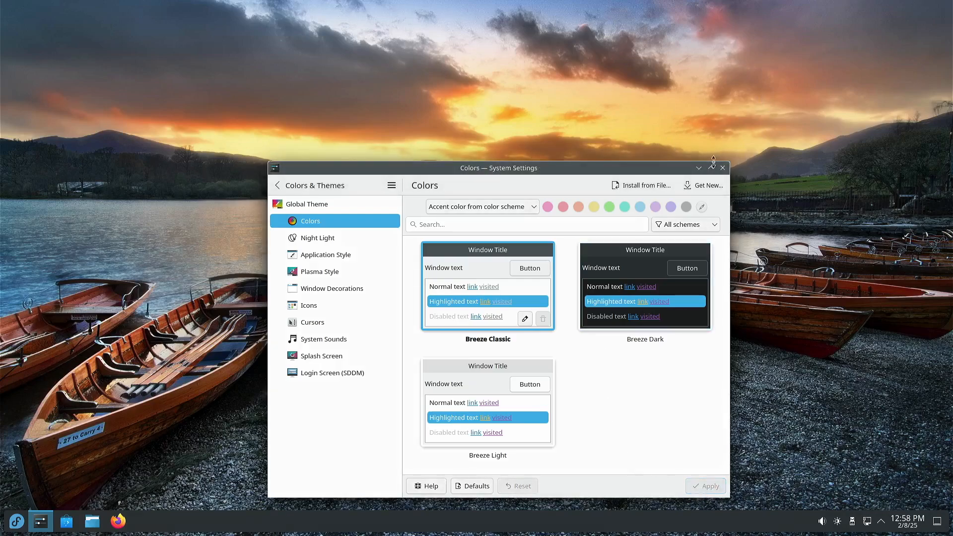
Examine the Night Light, Application Style, Plasma Style, Window Decorations, Icons and Cursors pages
{"action": "left_click", "coordinate": [349, 237]}
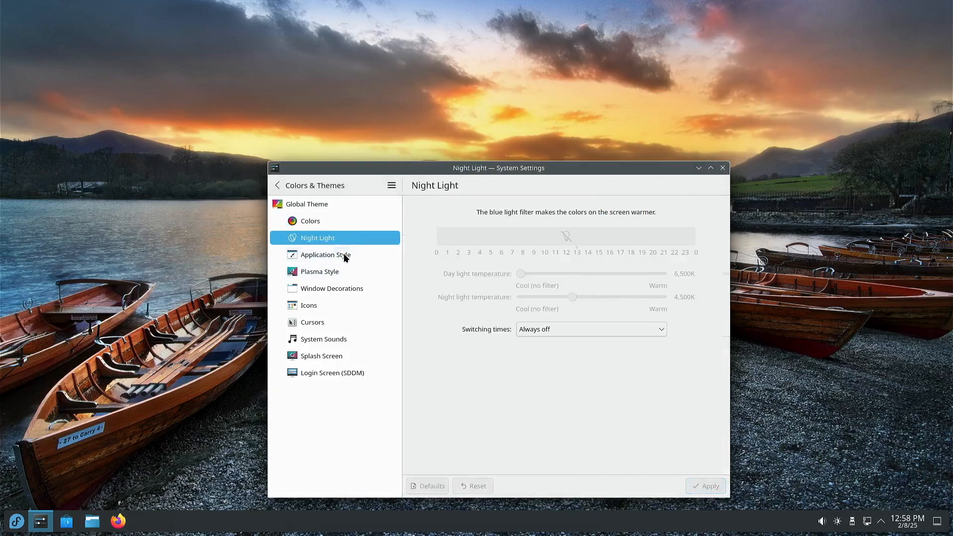
{"action": "left_click", "coordinate": [343, 258]}
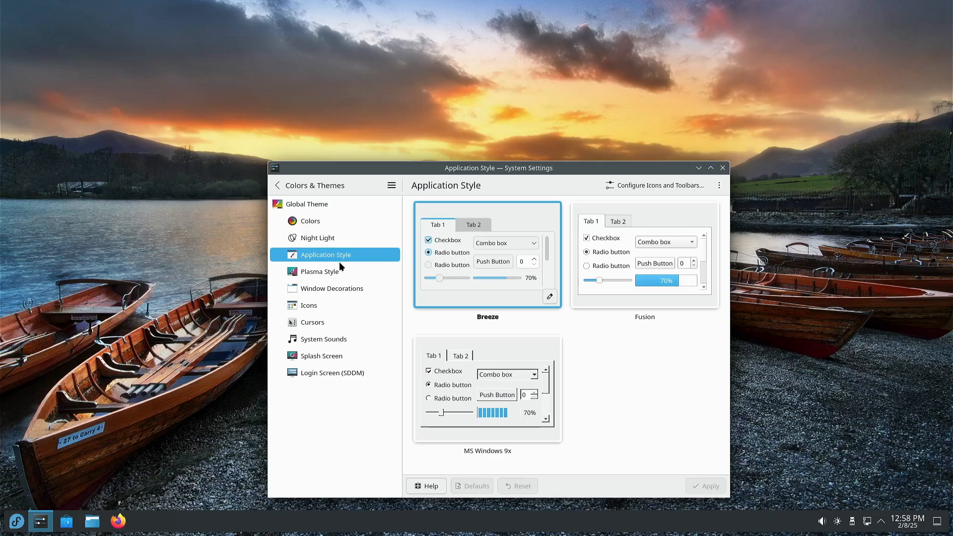
{"action": "left_click", "coordinate": [331, 272]}
{"action": "left_click", "coordinate": [337, 255]}
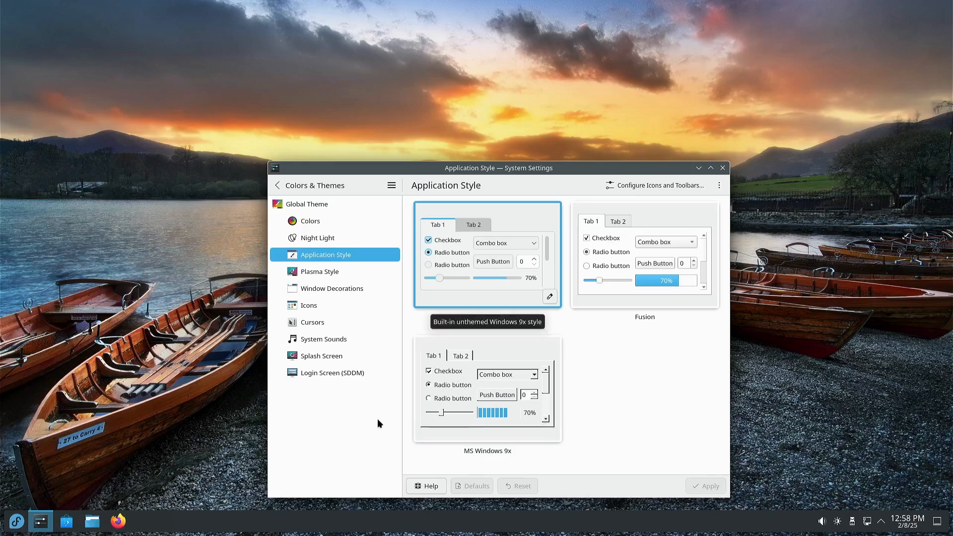
{"action": "left_click", "coordinate": [314, 272]}
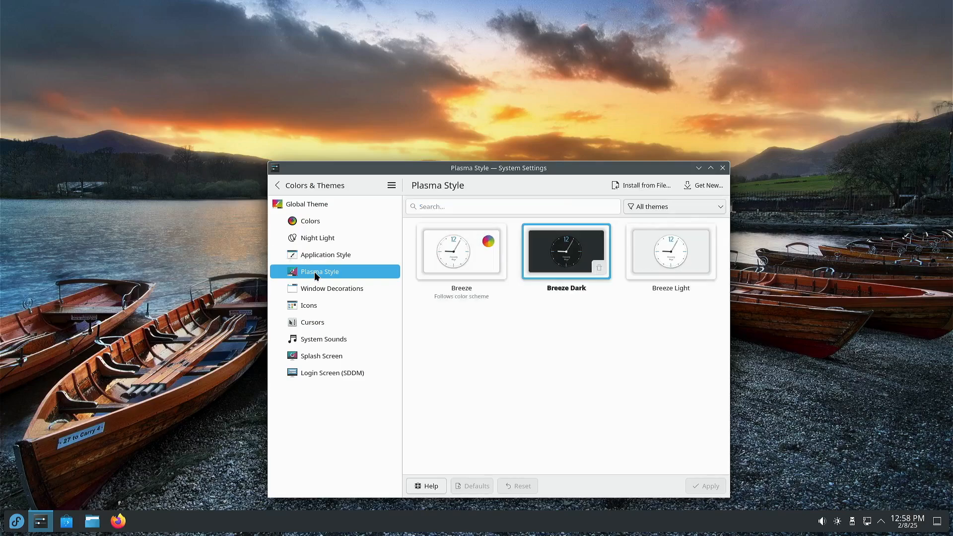
{"action": "left_click", "coordinate": [309, 289]}
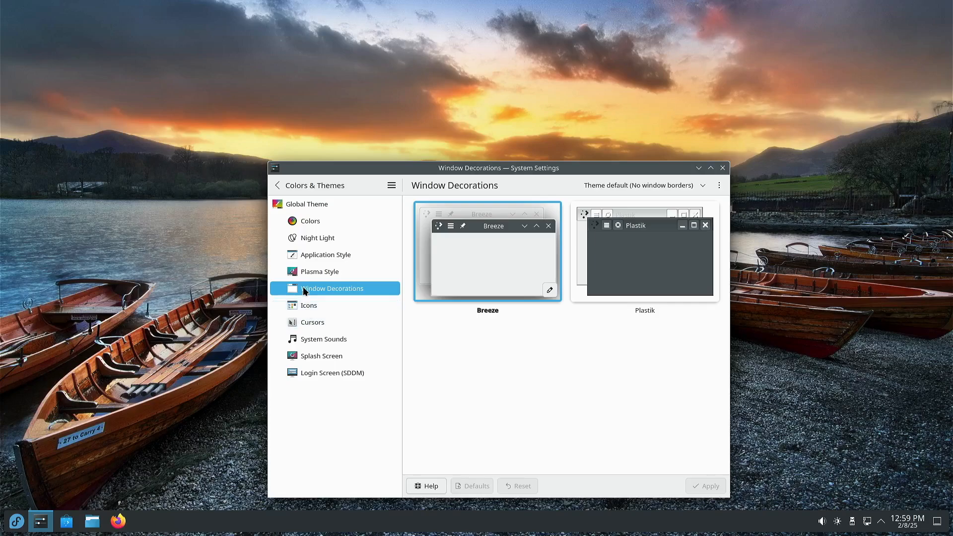
{"action": "left_click", "coordinate": [313, 305]}
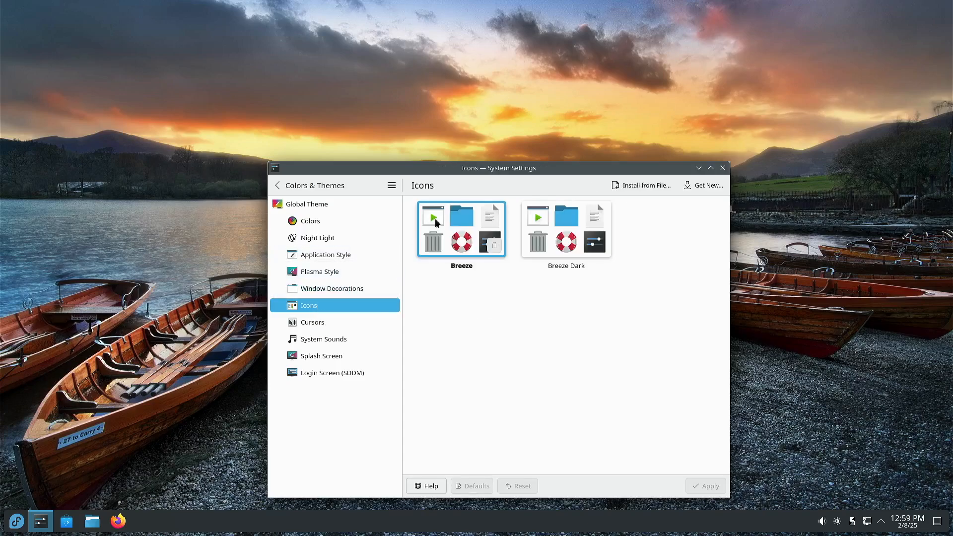
{"action": "left_click", "coordinate": [341, 321]}
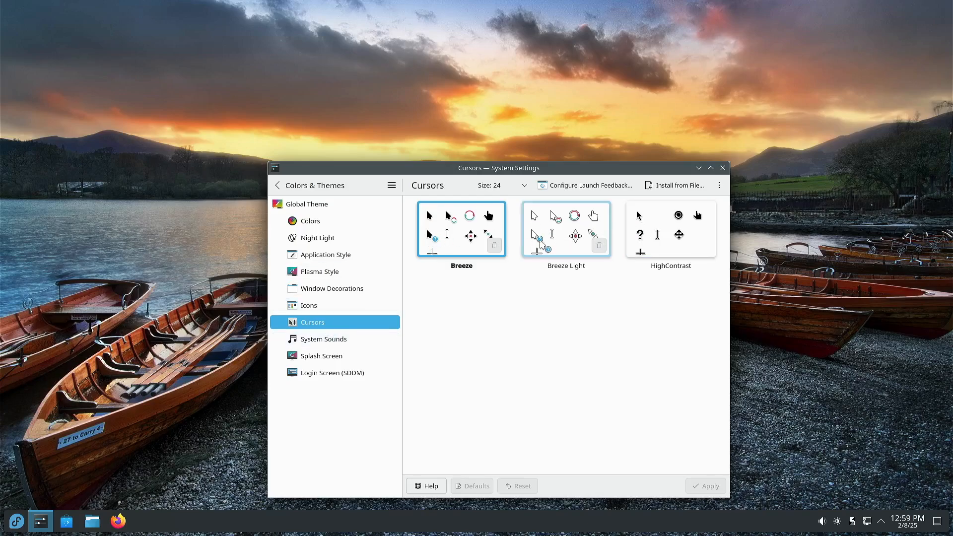
Disable notification sounds in the System Sounds settings and apply the change
{"action": "left_click", "coordinate": [333, 343]}
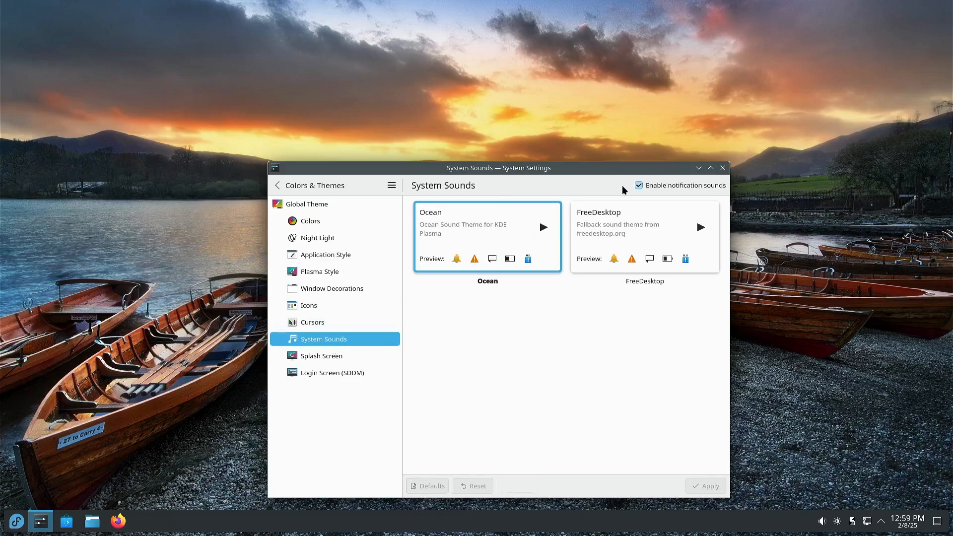
{"action": "left_click", "coordinate": [638, 185]}
{"action": "left_click", "coordinate": [705, 486]}
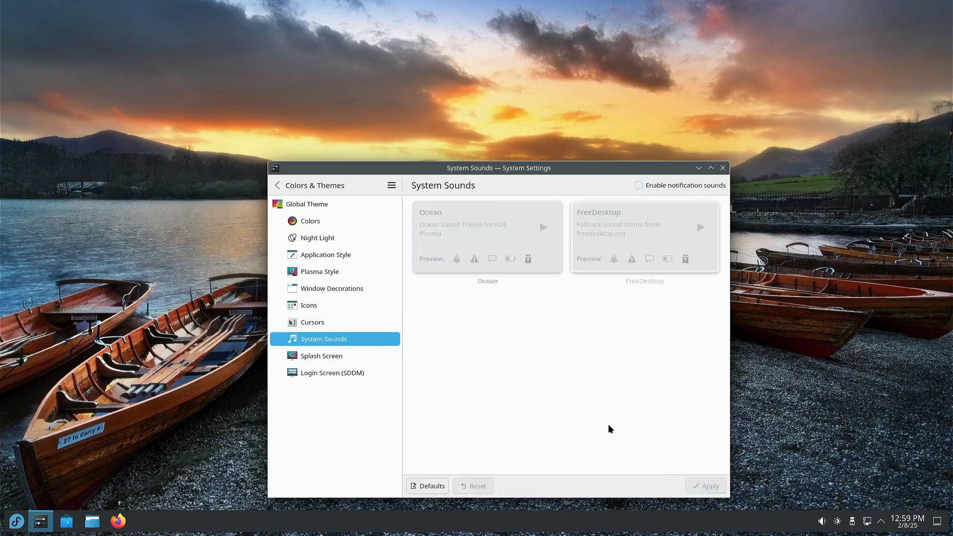
Look over the splash screen and login screen themes and the Fonts settings
{"action": "left_click", "coordinate": [343, 357]}
{"action": "left_click", "coordinate": [338, 374]}
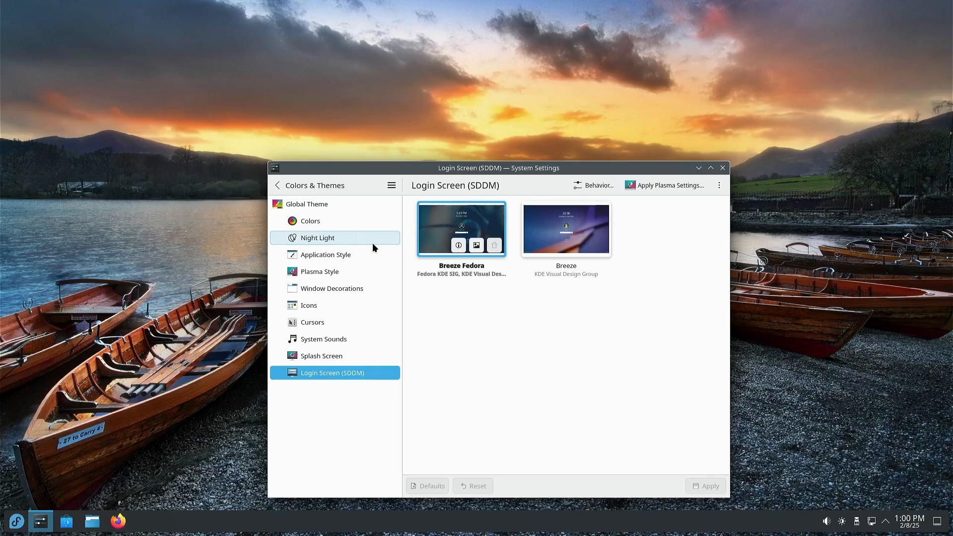
{"action": "left_click", "coordinate": [317, 185]}
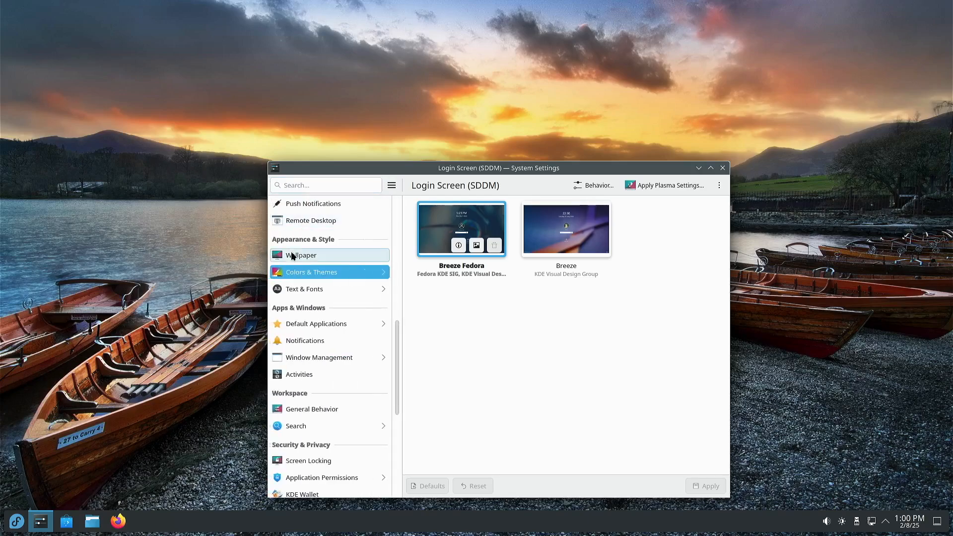
{"action": "left_click", "coordinate": [302, 289]}
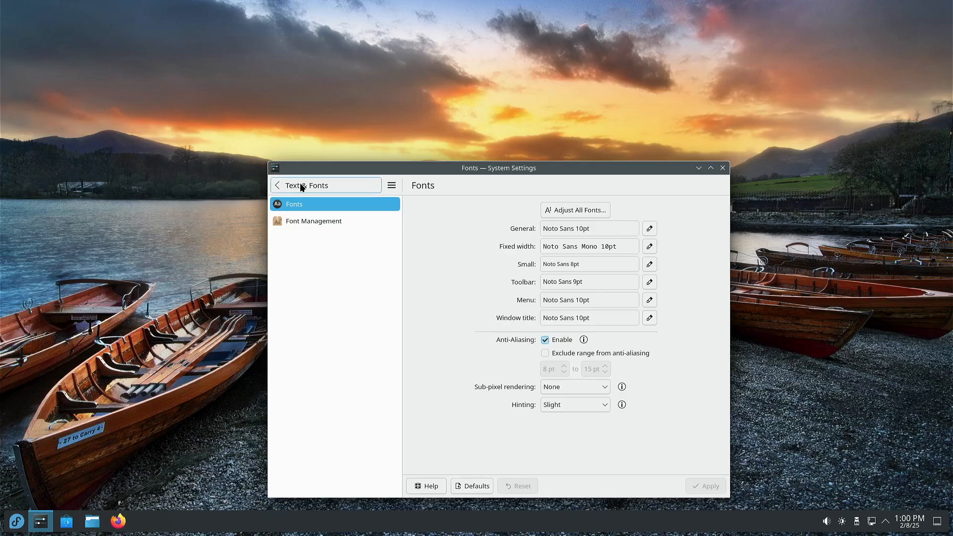
Set the screen to never lock automatically in the Screen Locking settings and apply the change
{"action": "left_click", "coordinate": [300, 185]}
{"action": "scroll", "coordinate": [316, 249], "scroll_direction": "down", "scroll_amount": 2}
{"action": "scroll", "coordinate": [321, 271], "scroll_direction": "down", "scroll_amount": 3}
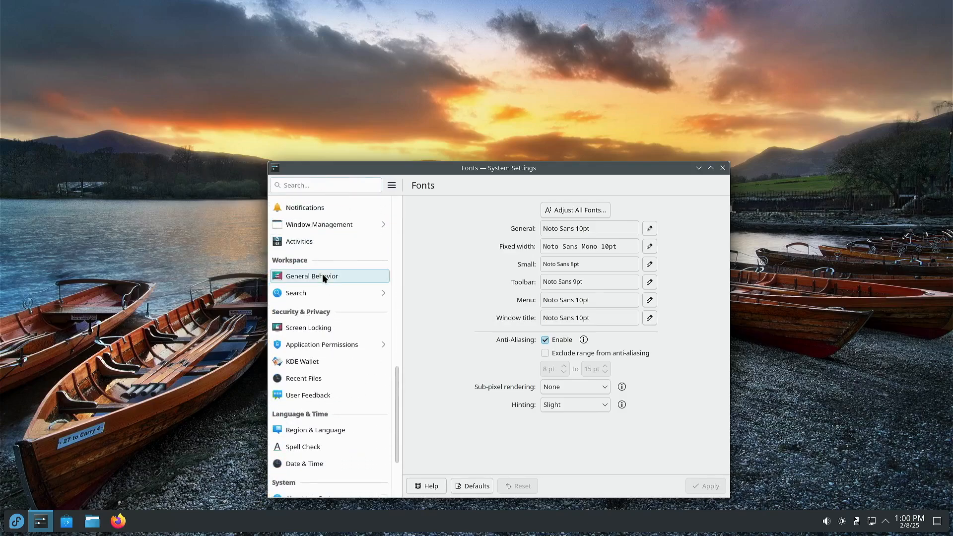
{"action": "left_click", "coordinate": [323, 306]}
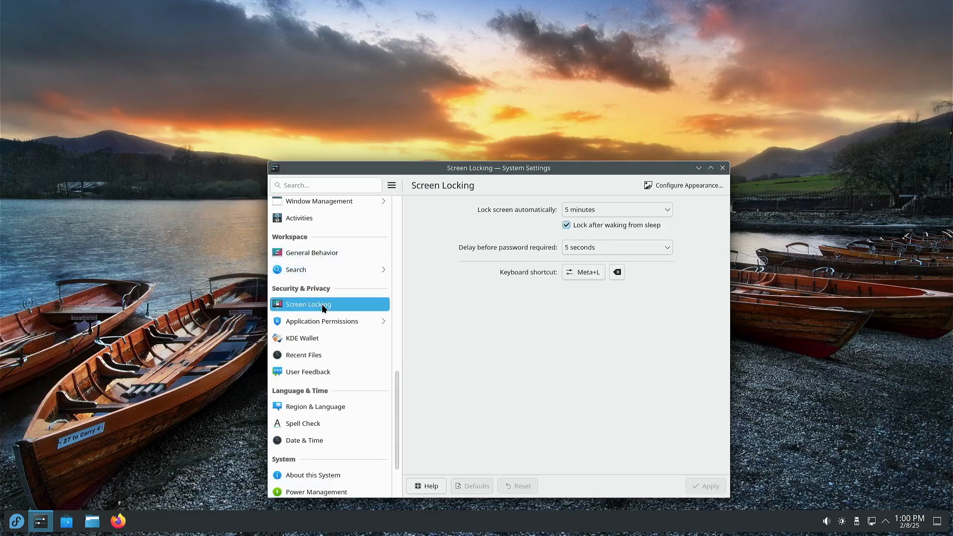
{"action": "left_click", "coordinate": [577, 212]}
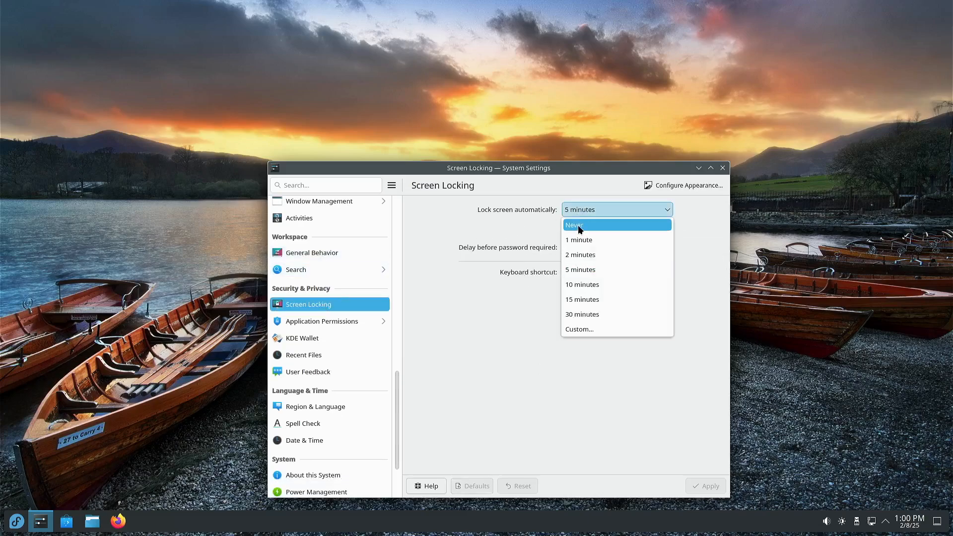
{"action": "left_click", "coordinate": [578, 225]}
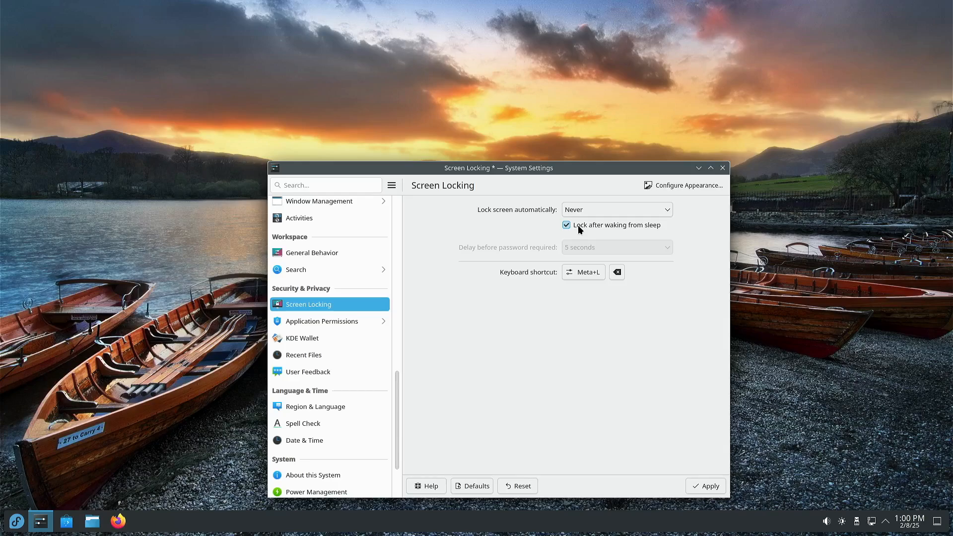
{"action": "left_click", "coordinate": [708, 486]}
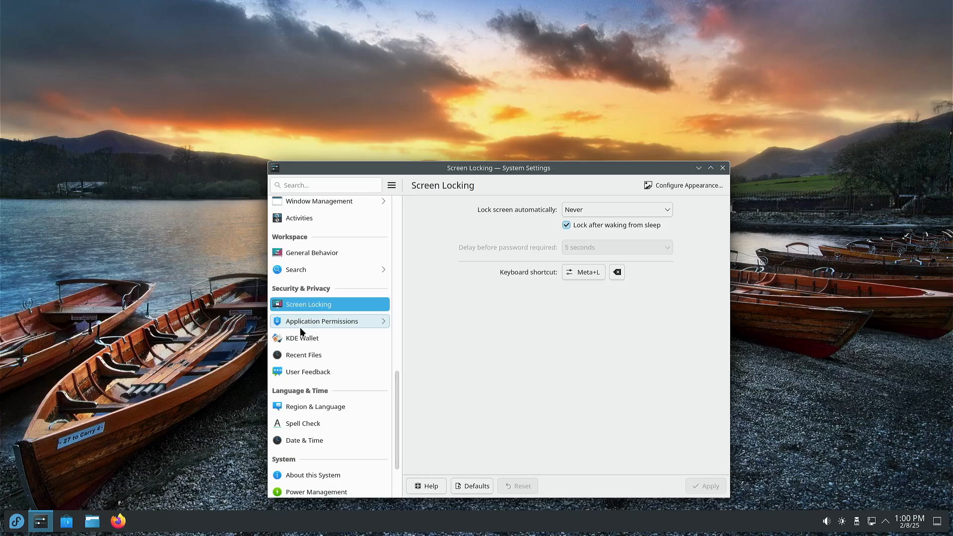
Set the Power Management suspend action for an inactive session to Do nothing
{"action": "scroll", "coordinate": [301, 332], "scroll_direction": "down", "scroll_amount": 3}
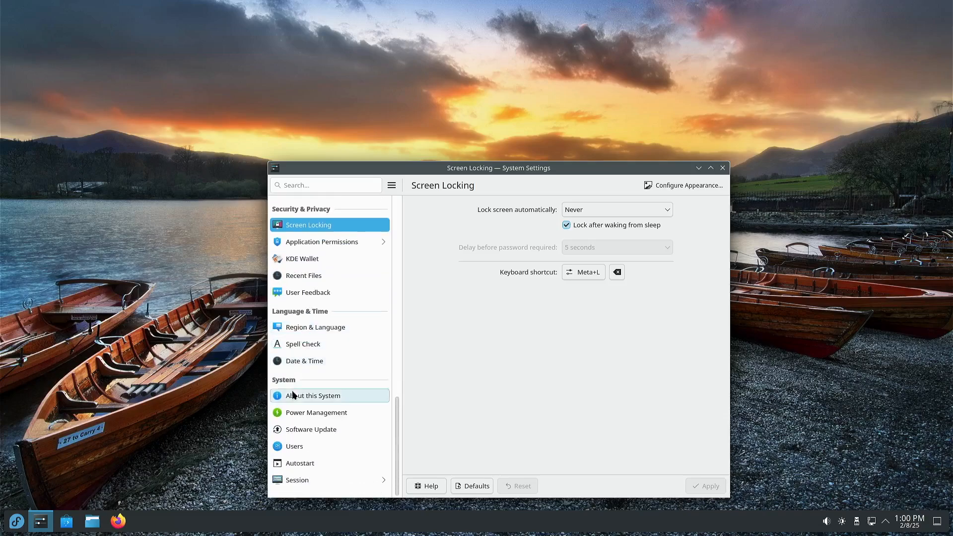
{"action": "left_click", "coordinate": [297, 416]}
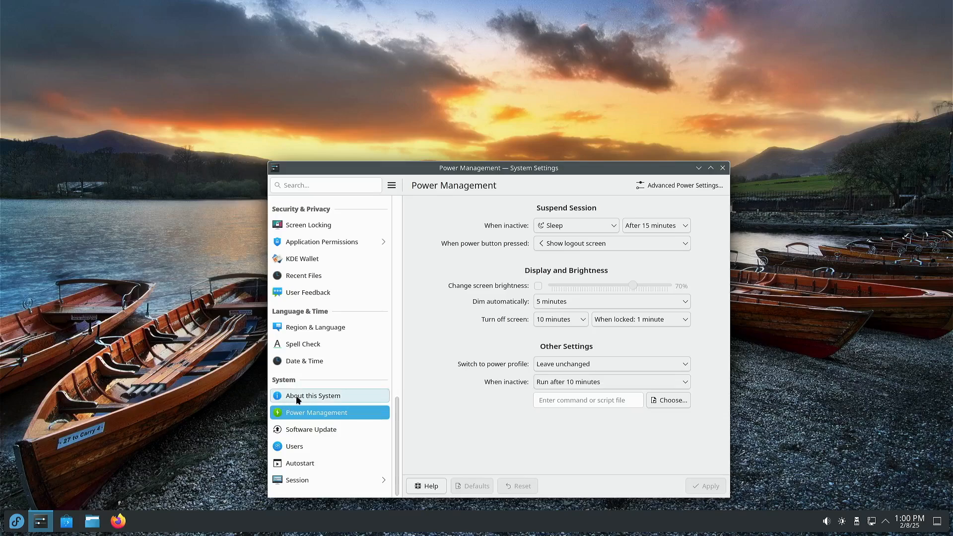
{"action": "left_click", "coordinate": [552, 227]}
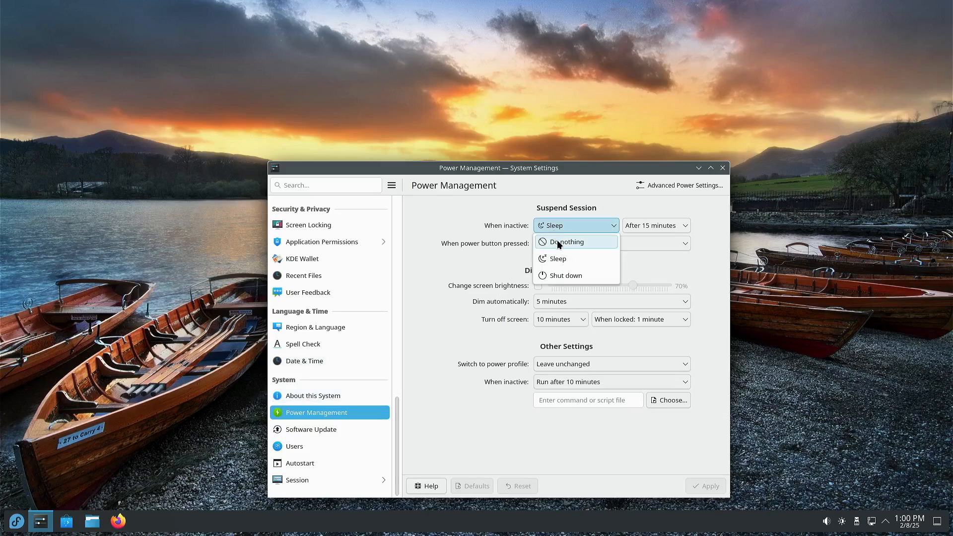
{"action": "left_click", "coordinate": [557, 240]}
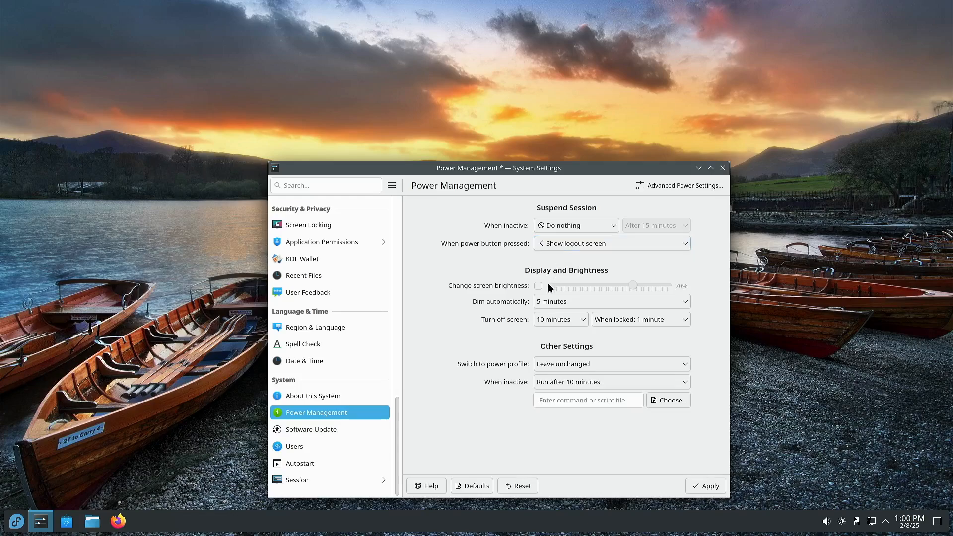
Set both automatic dimming and screen turn-off to Never, and apply the power management changes
{"action": "left_click", "coordinate": [550, 298]}
{"action": "left_click", "coordinate": [553, 320]}
{"action": "left_click", "coordinate": [553, 320]}
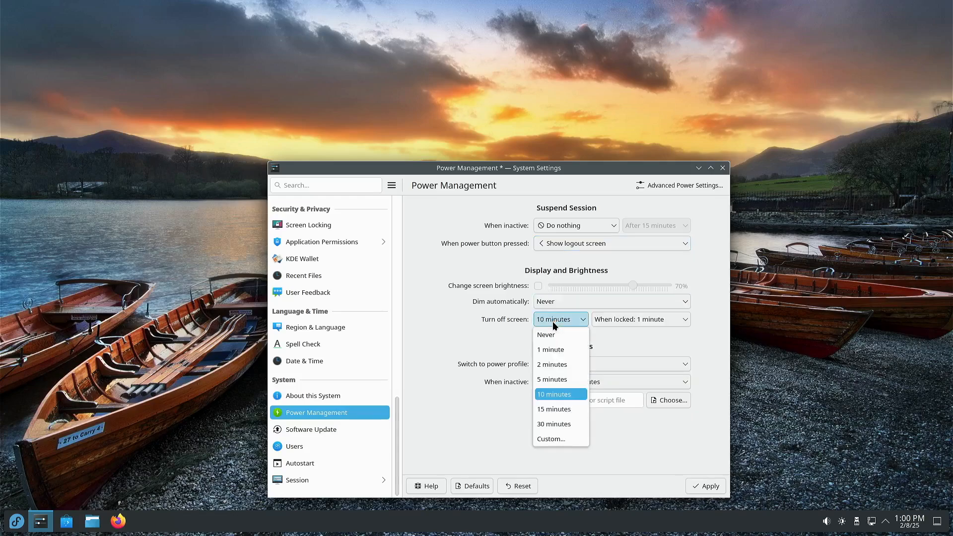
{"action": "left_click", "coordinate": [553, 334]}
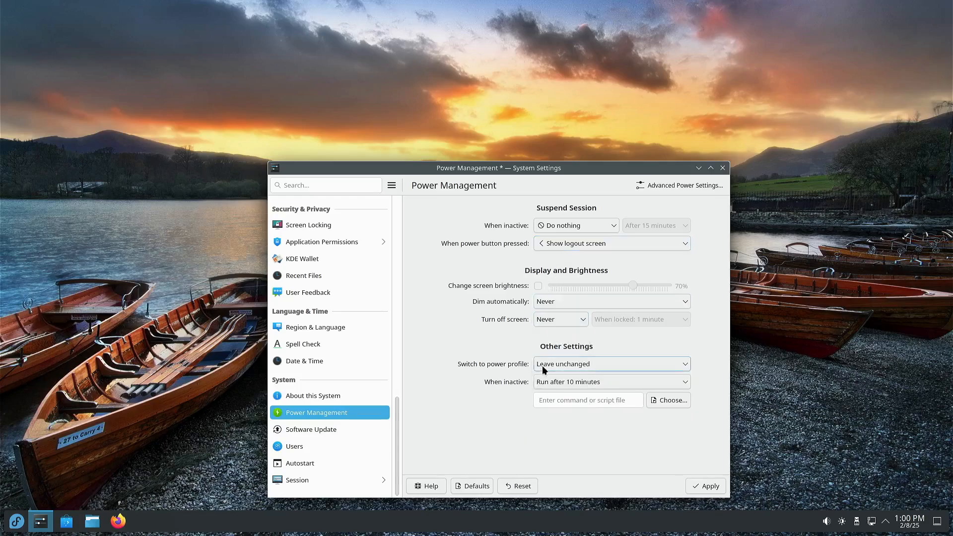
{"action": "left_click", "coordinate": [700, 486]}
Skim the remaining settings categories and close System Settings
{"action": "scroll", "coordinate": [315, 352], "scroll_direction": "up", "scroll_amount": 15}
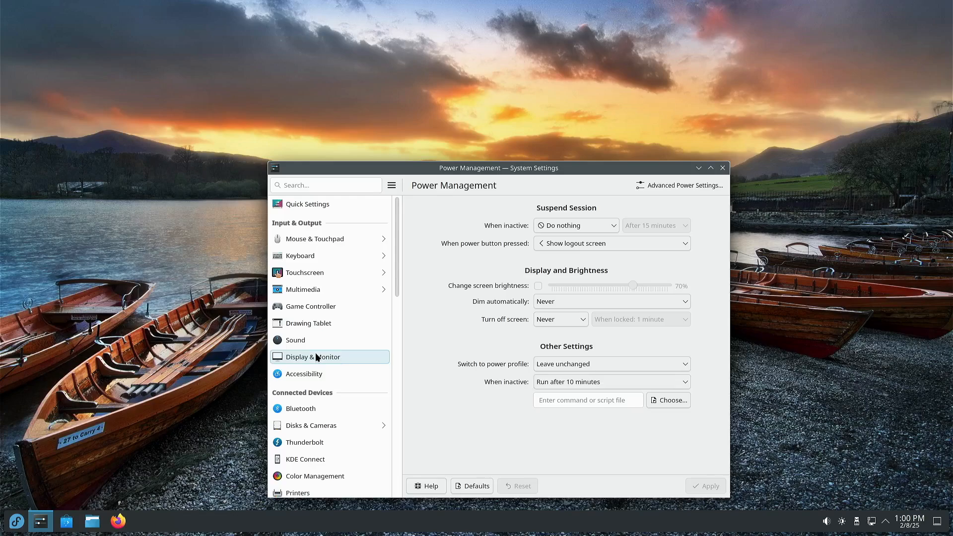
{"action": "scroll", "coordinate": [330, 308], "scroll_direction": "down", "scroll_amount": 15}
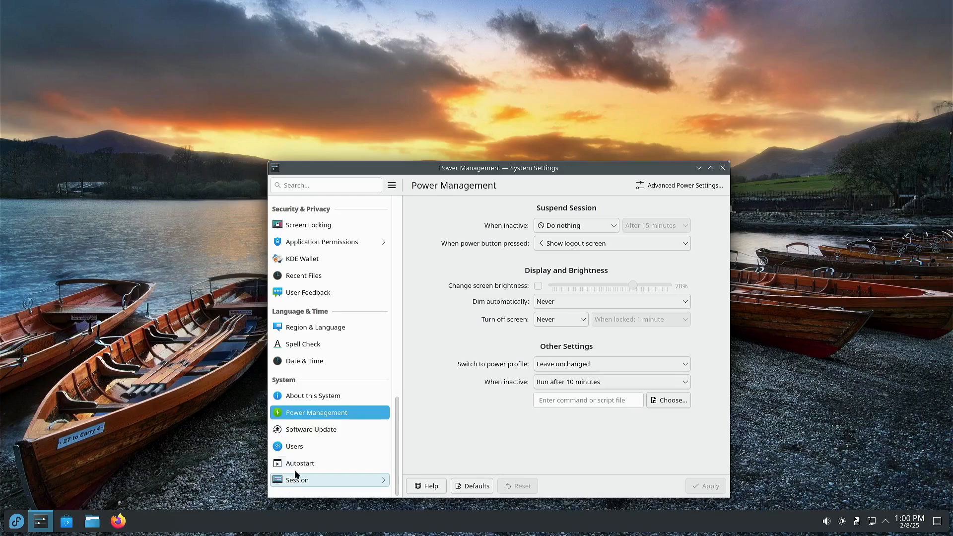
{"action": "left_click", "coordinate": [722, 168]}
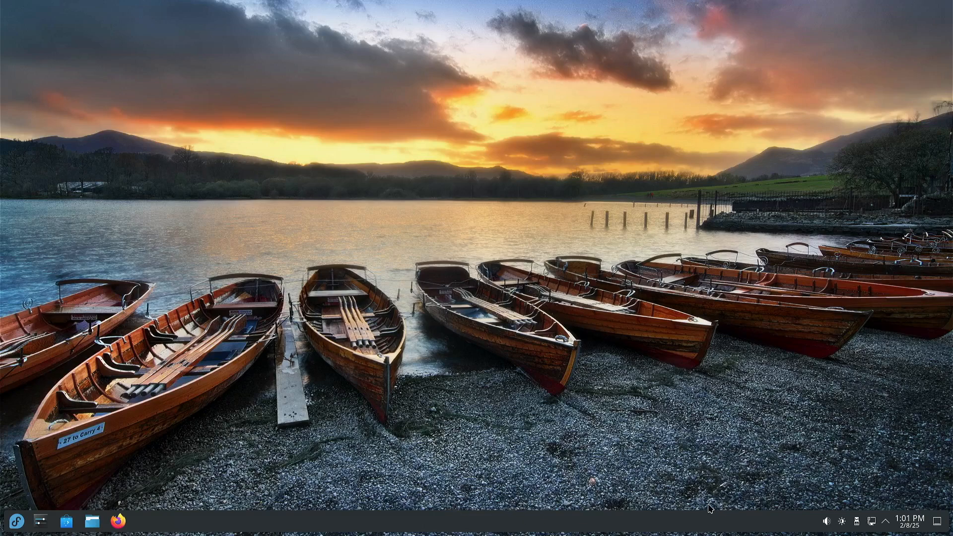
Review the taskbar panel's configuration options for position, alignment, width, visibility, opacity and style, and exit edit mode
{"action": "right_click", "coordinate": [664, 520]}
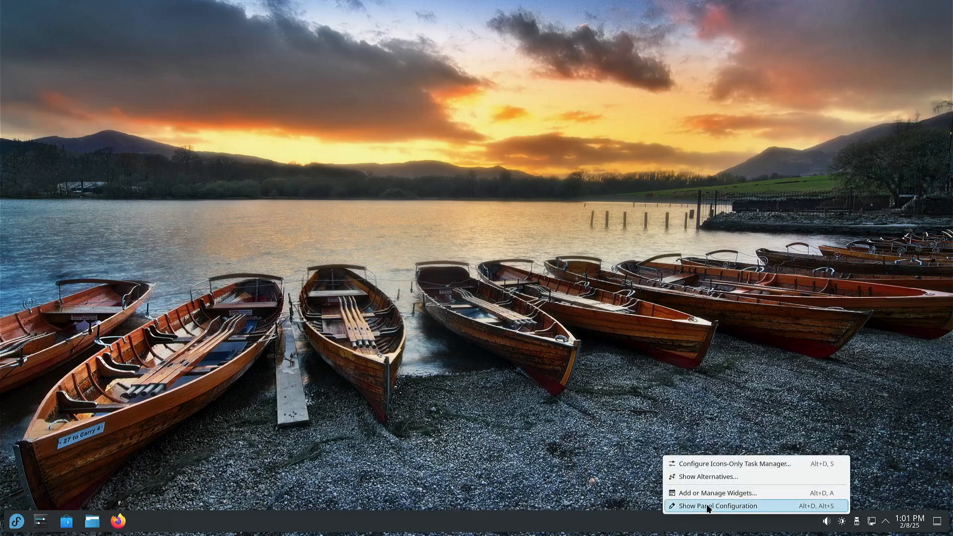
{"action": "left_click", "coordinate": [743, 508]}
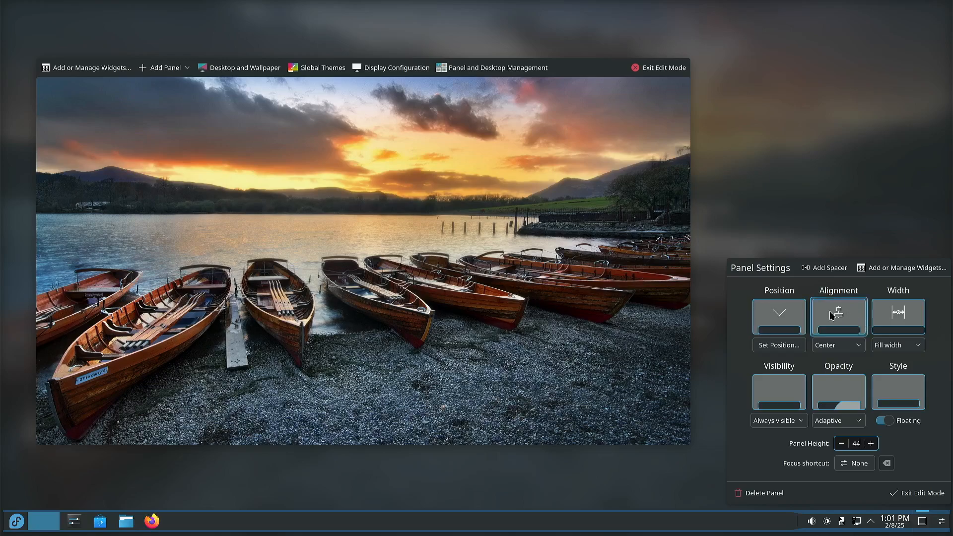
{"action": "mouse_move", "coordinate": [439, 521]}
{"action": "left_click", "coordinate": [919, 493]}
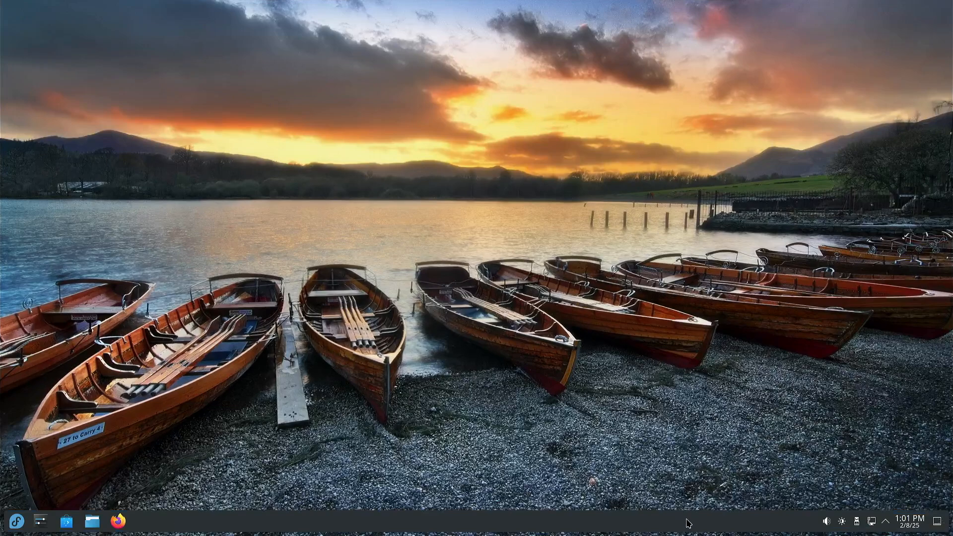
View the alternative widgets offered for the Icons-Only Task Manager and dismiss the list
{"action": "right_click", "coordinate": [770, 525]}
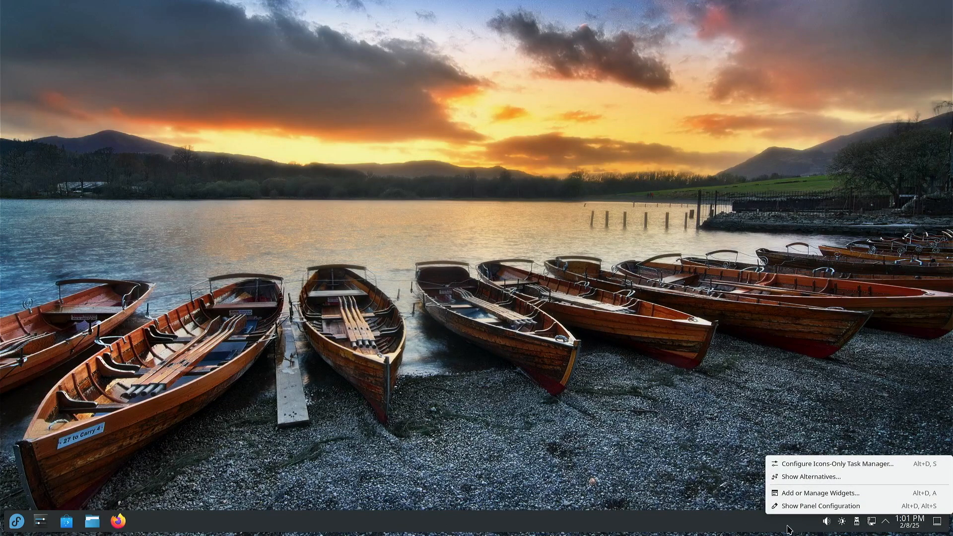
{"action": "left_click", "coordinate": [832, 477]}
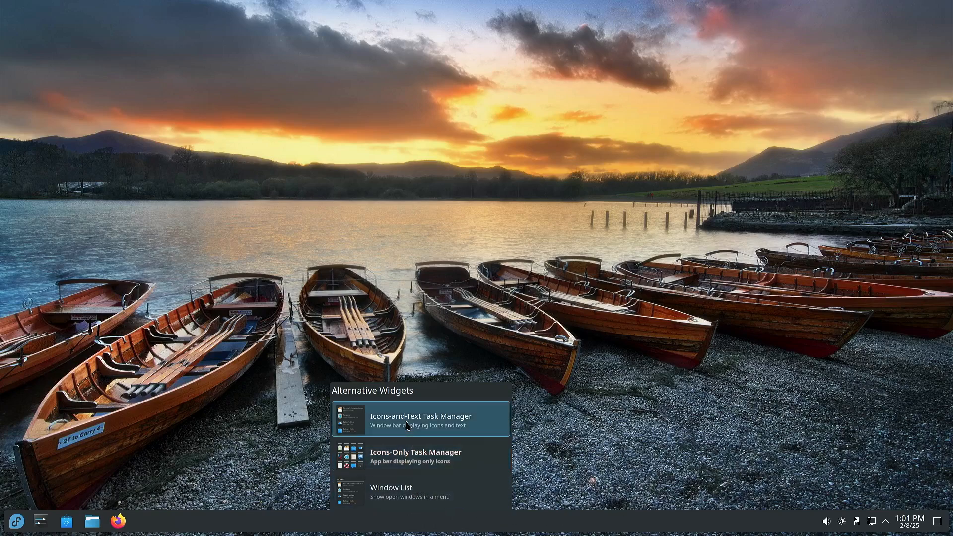
{"action": "left_click", "coordinate": [331, 532]}
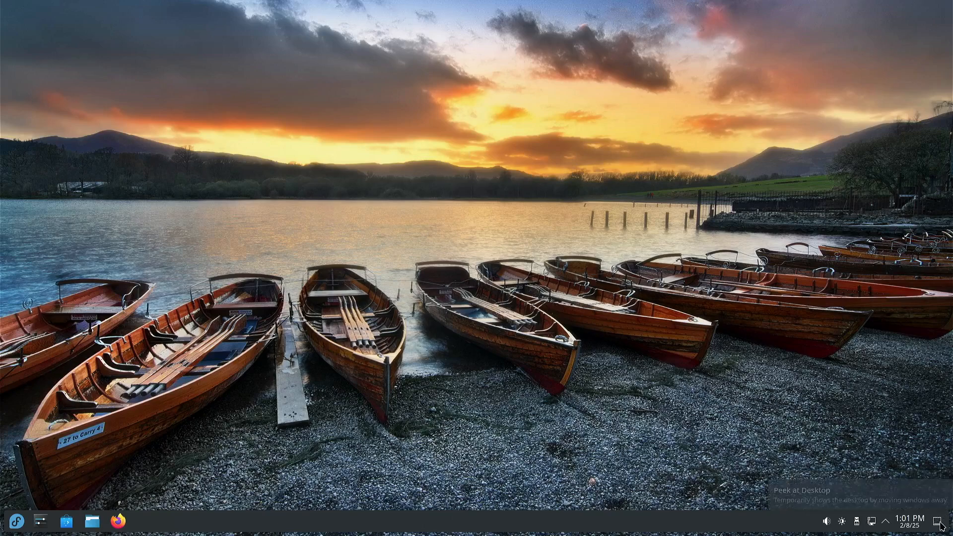
Examine the clock's popup, the hidden system tray items and the Disks & Devices list
{"action": "left_click", "coordinate": [912, 524]}
{"action": "left_click", "coordinate": [912, 523]}
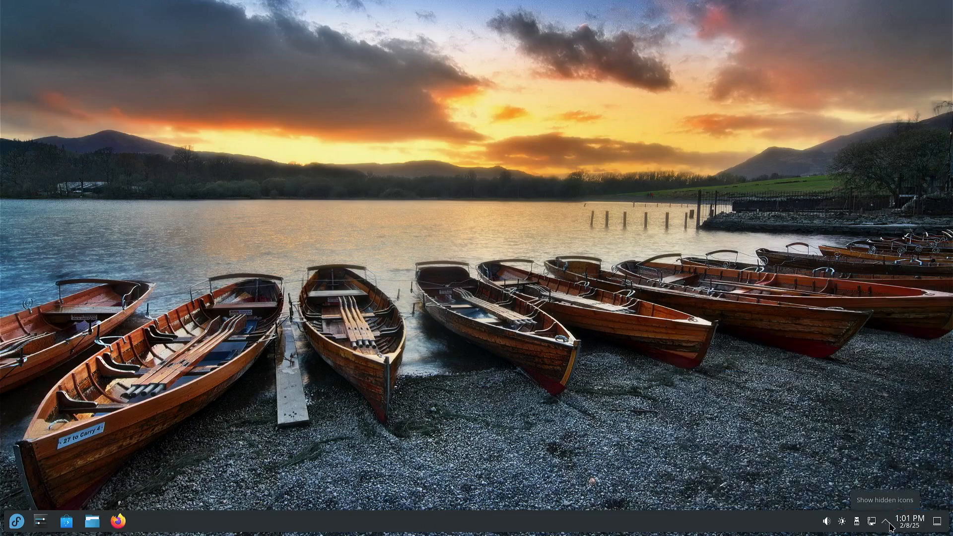
{"action": "left_click", "coordinate": [886, 522]}
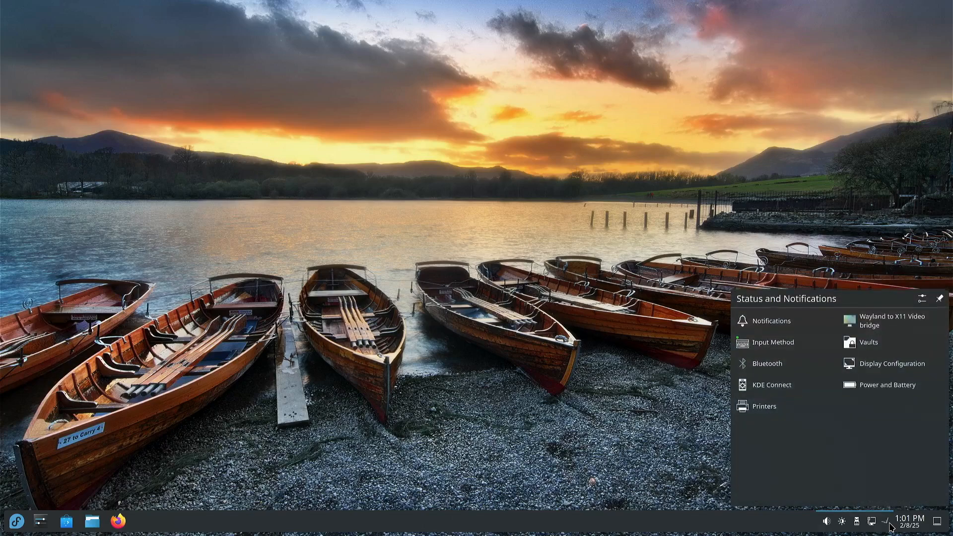
{"action": "left_click", "coordinate": [887, 525]}
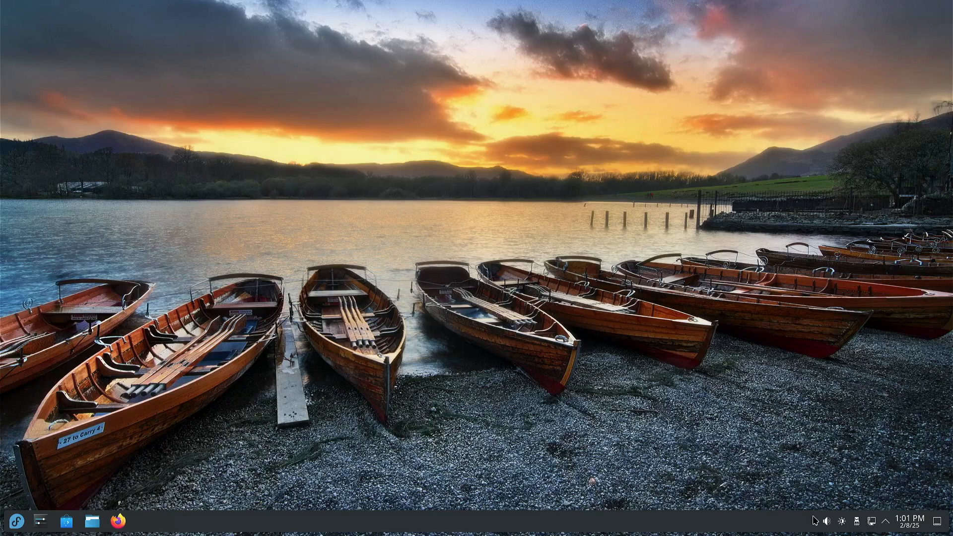
{"action": "left_click", "coordinate": [887, 525]}
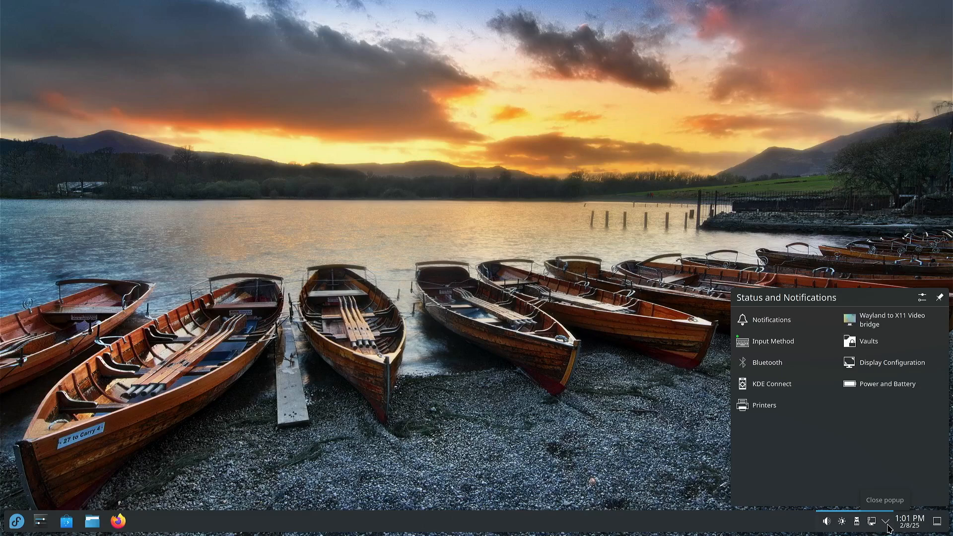
{"action": "left_click", "coordinate": [887, 525]}
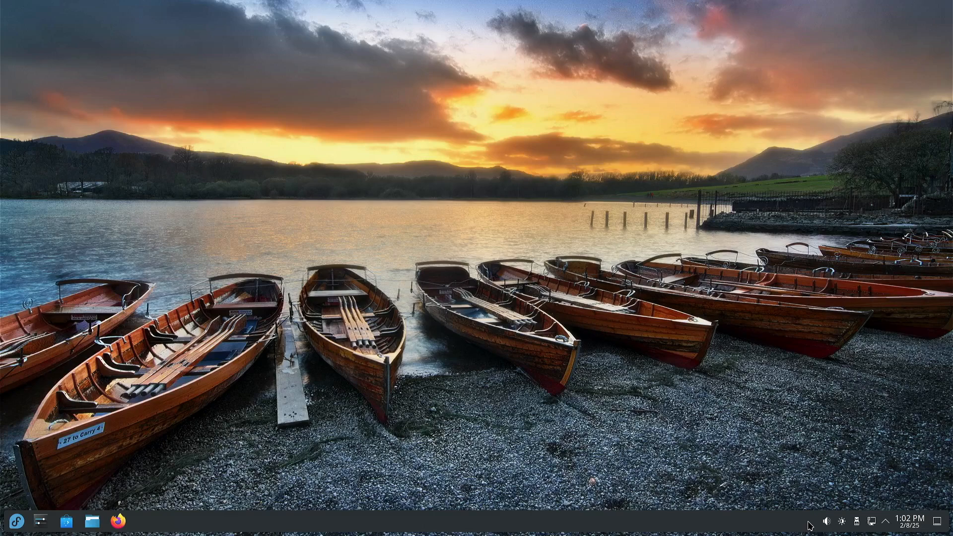
{"action": "left_click", "coordinate": [857, 523]}
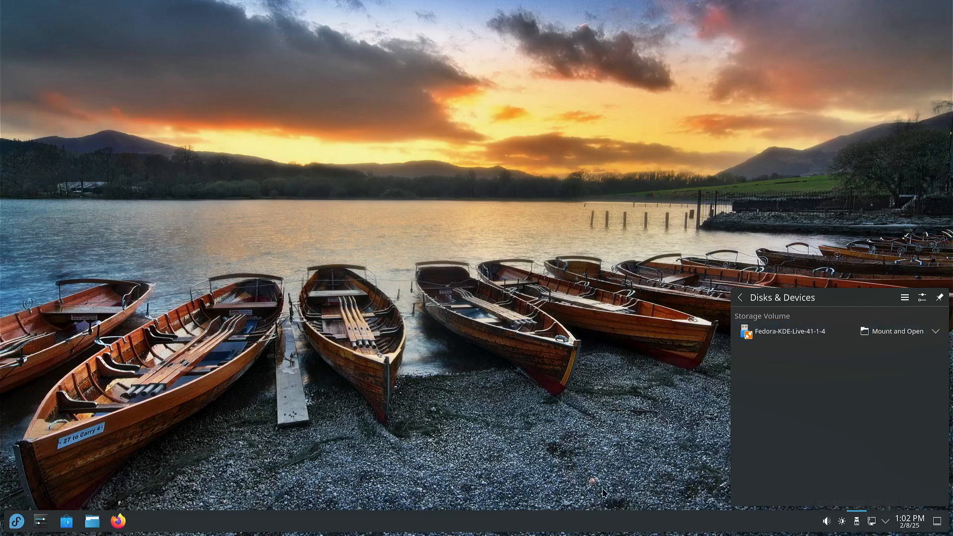
{"action": "left_click", "coordinate": [665, 415]}
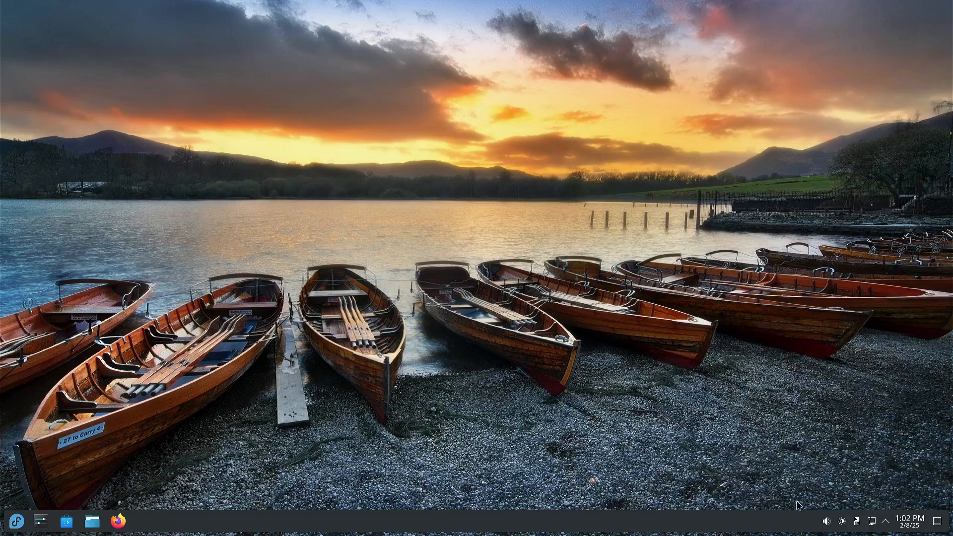
Try the mute controls, set the speaker volume to 60% and check the application audio list
{"action": "left_click", "coordinate": [827, 521]}
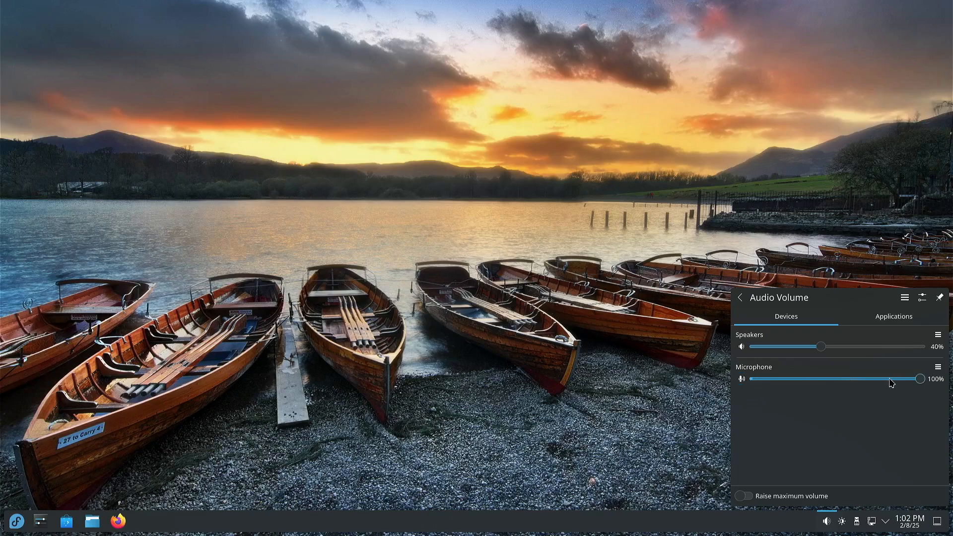
{"action": "left_click", "coordinate": [742, 380]}
{"action": "left_click", "coordinate": [741, 379]}
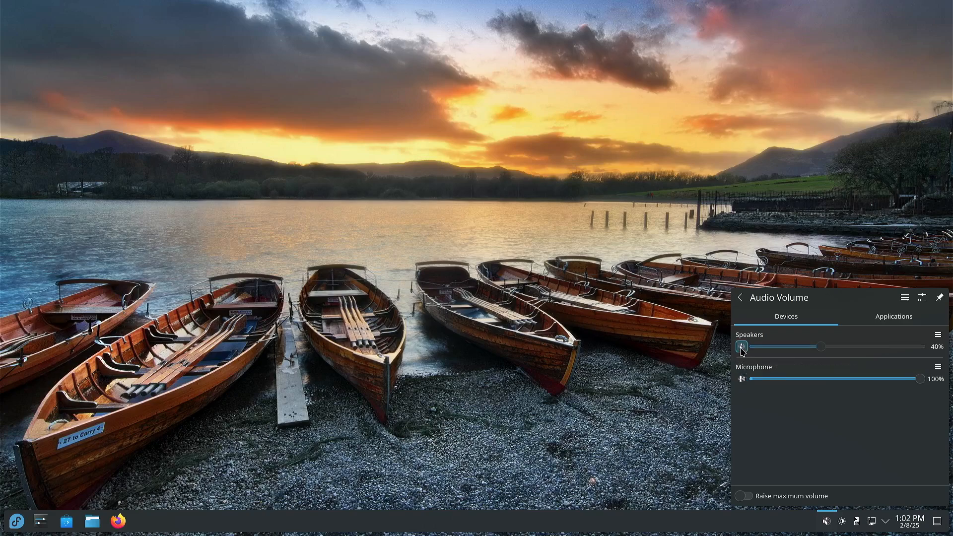
{"action": "left_click_drag", "start_coordinate": [821, 349], "coordinate": [854, 353]}
{"action": "left_click", "coordinate": [881, 321]}
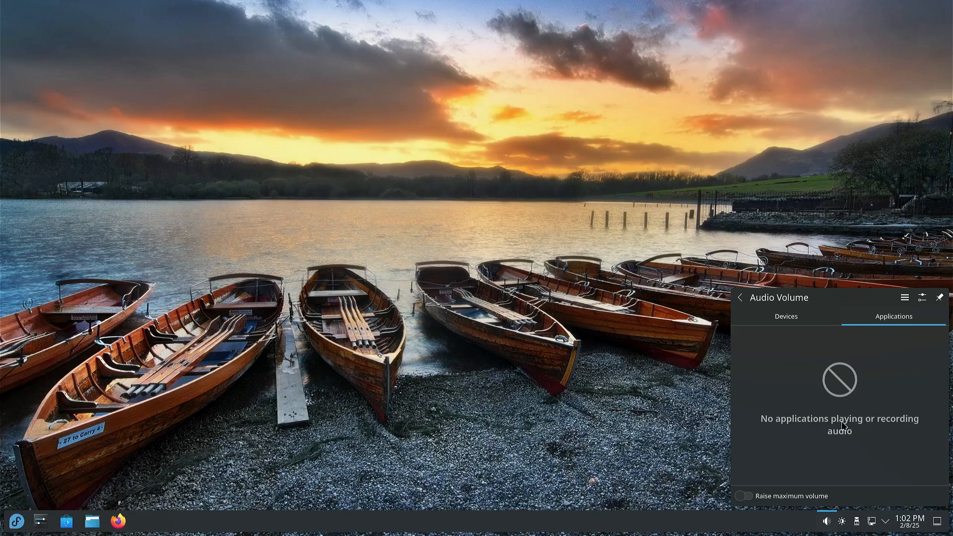
{"action": "left_click", "coordinate": [792, 321]}
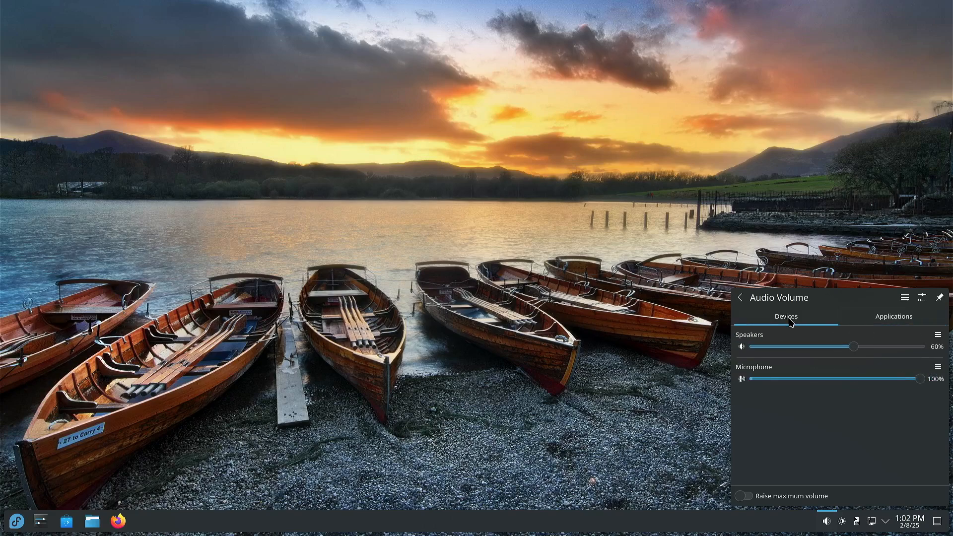
{"action": "left_click", "coordinate": [639, 481]}
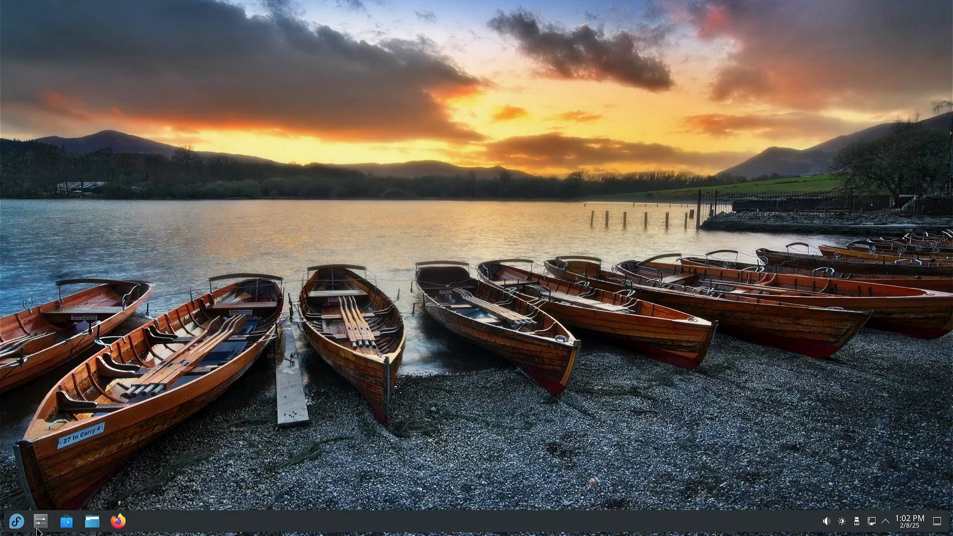
Look over the application launcher's categories and close it
{"action": "left_click", "coordinate": [15, 528]}
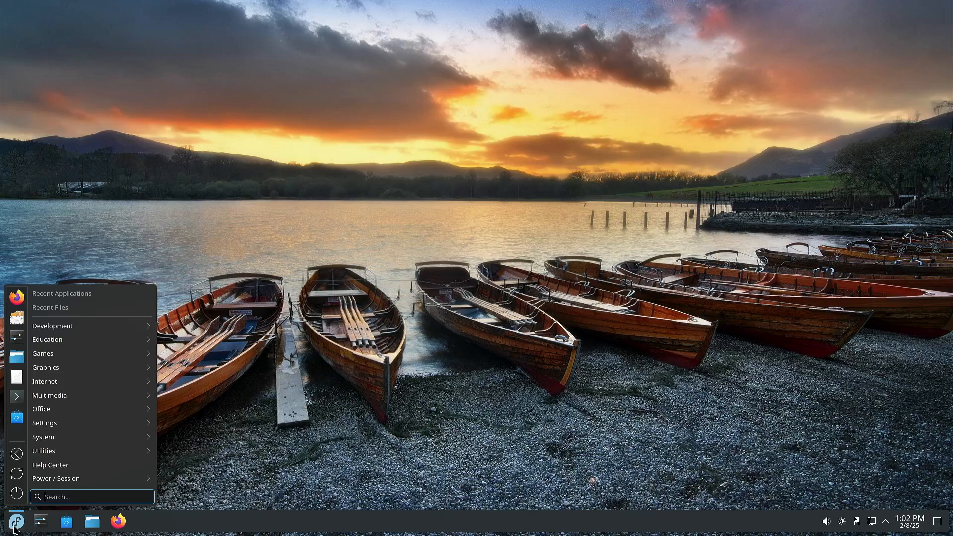
{"action": "left_click", "coordinate": [15, 528]}
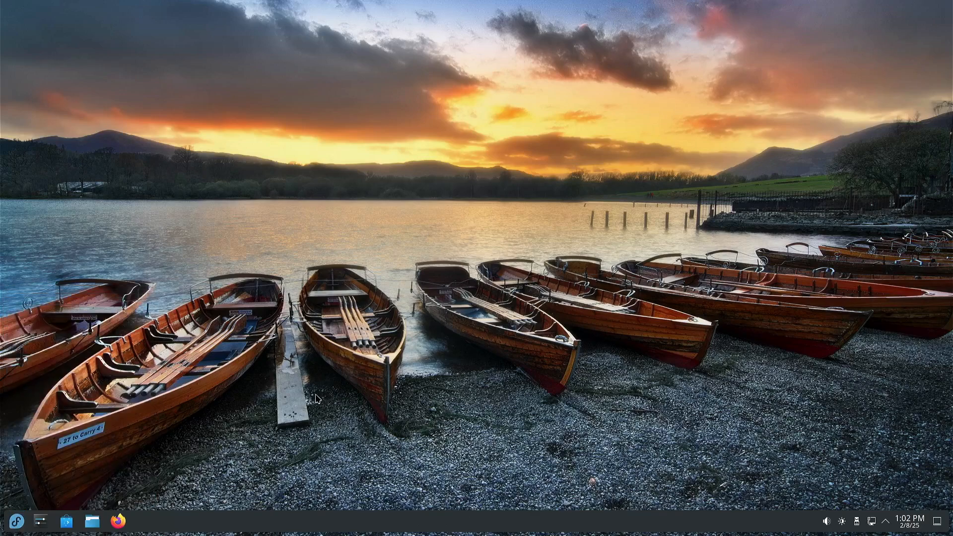